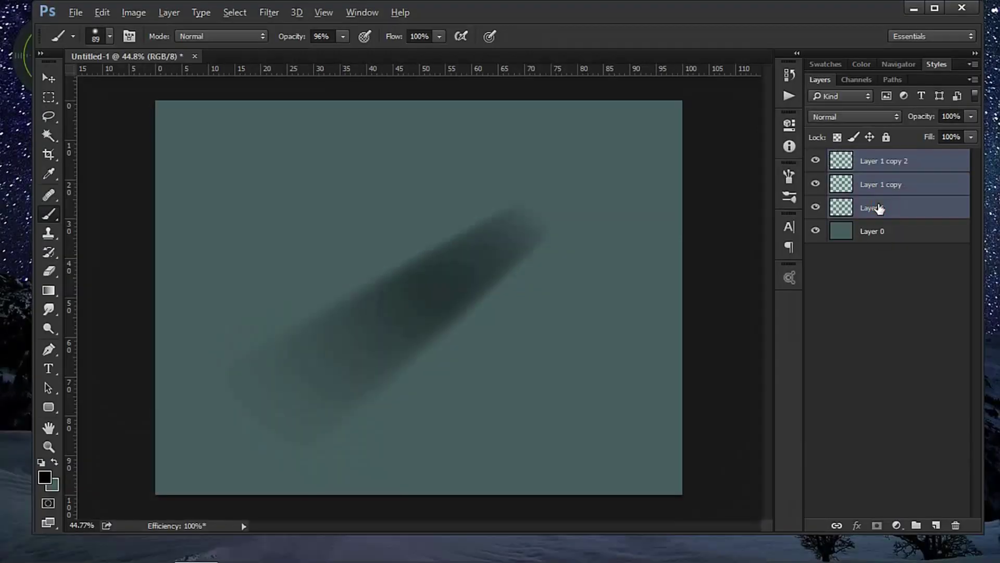
Merge the three ray layers and save the result as a brush preset named 'Light_'.
{"action": "key", "text": "ctrl+e"}
{"action": "scroll", "coordinate": [413, 250], "scroll_direction": "up", "scroll_amount": 3}
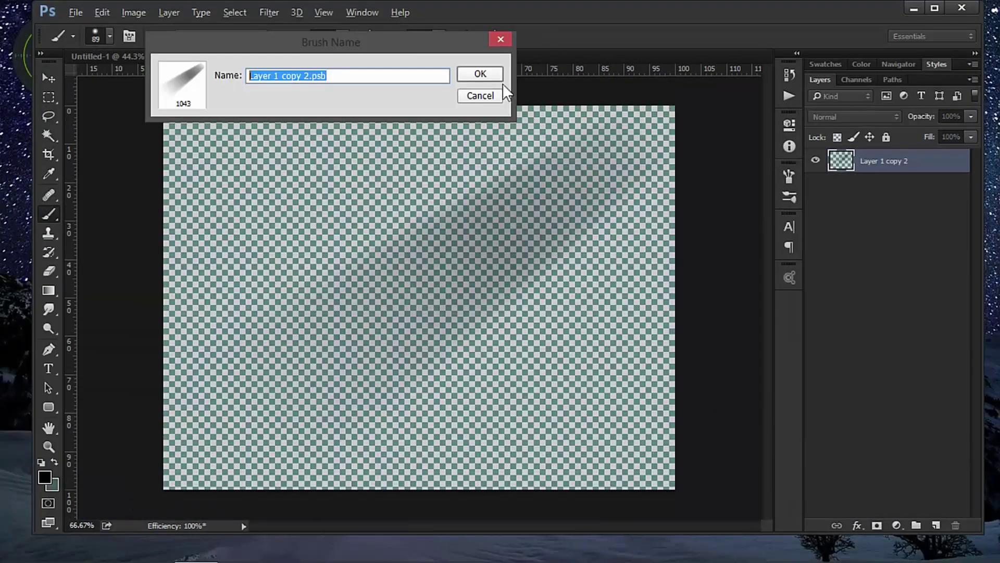
{"action": "type", "text": "Light_"}
{"action": "key", "text": "Return"}
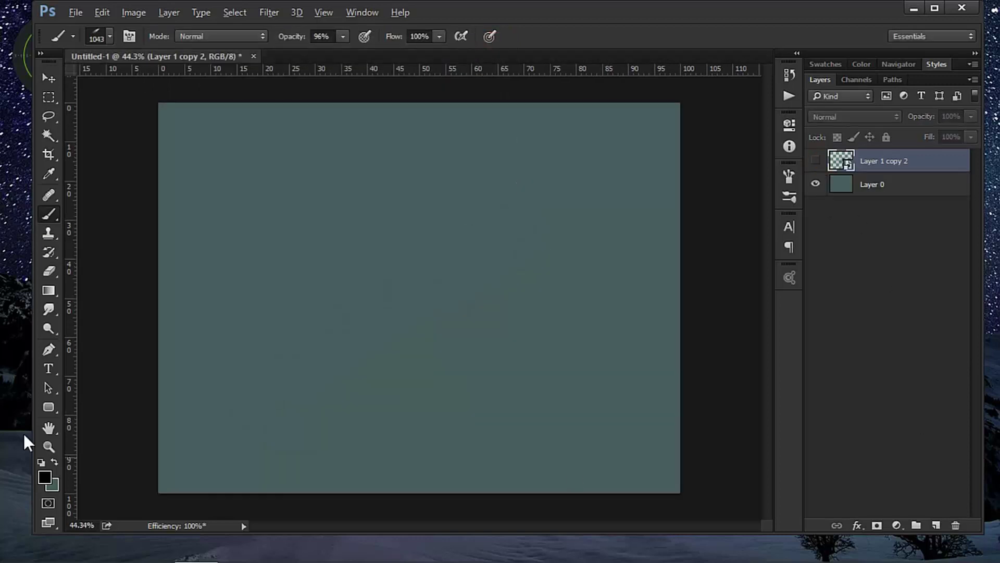
Swap the foreground and background colours and add a new empty layer above Layer 0.
{"action": "left_click", "coordinate": [45, 477]}
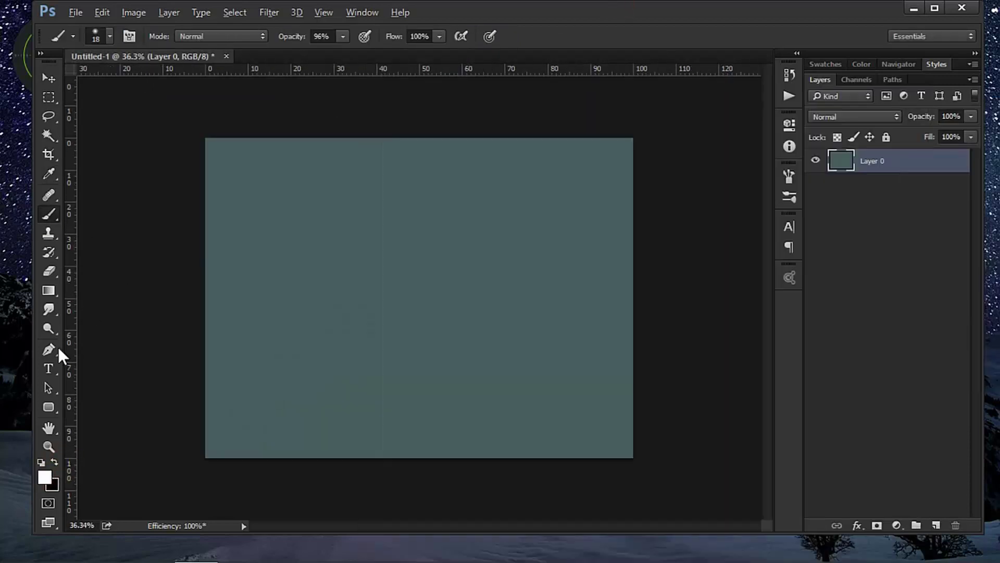
{"action": "left_click", "coordinate": [48, 349]}
{"action": "left_click", "coordinate": [54, 462]}
{"action": "left_click", "coordinate": [936, 525]}
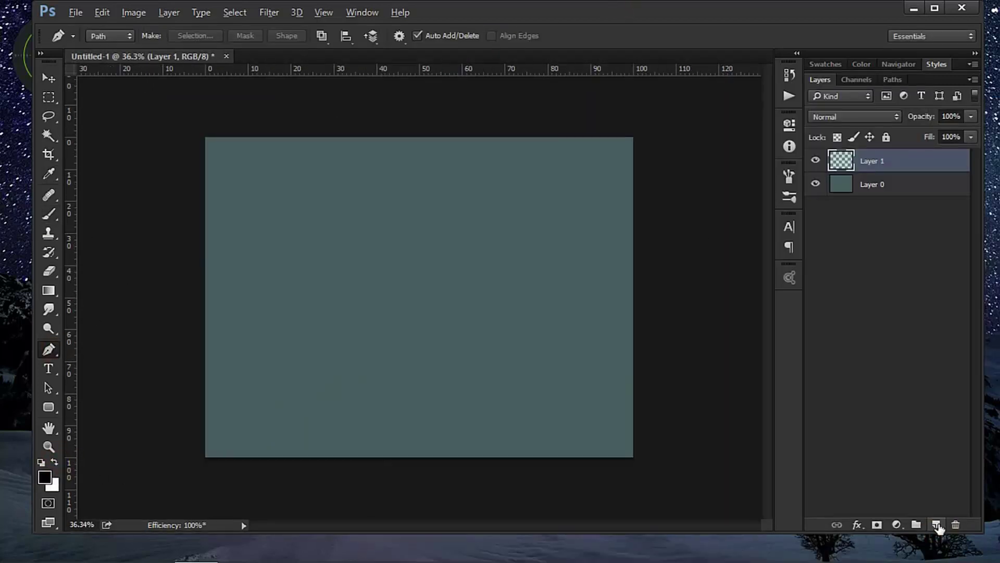
{"action": "key", "text": "ctrl+0"}
Draw a closed three-anchor ray outline with the Pen tool, then deselect the path.
{"action": "left_click", "coordinate": [523, 184]}
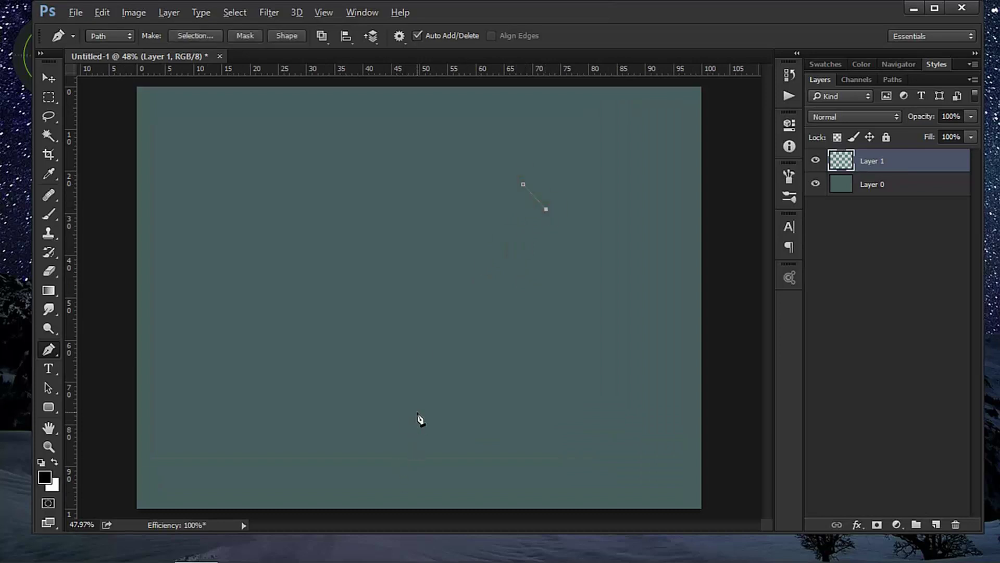
{"action": "left_click", "coordinate": [419, 427]}
{"action": "key", "text": "ctrl+z"}
{"action": "left_click", "coordinate": [338, 251]}
{"action": "left_click", "coordinate": [523, 184]}
{"action": "scroll", "coordinate": [538, 252], "scroll_direction": "up", "scroll_amount": 2}
{"action": "key", "text": "Escape"}
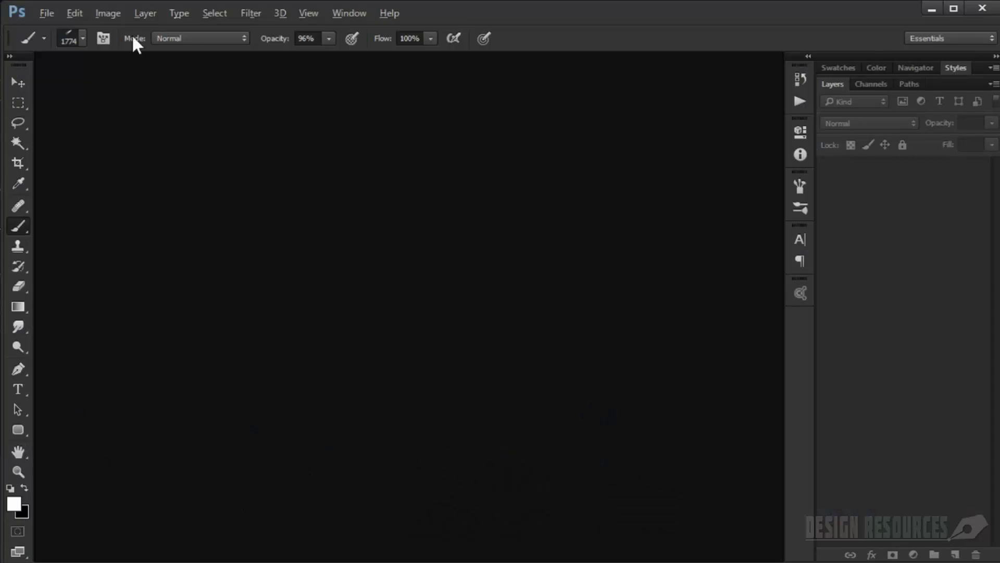
Create a new white-background document 1600 × 1200 pixels at 72 pixels/inch.
{"action": "left_click", "coordinate": [45, 13]}
{"action": "left_click", "coordinate": [63, 24]}
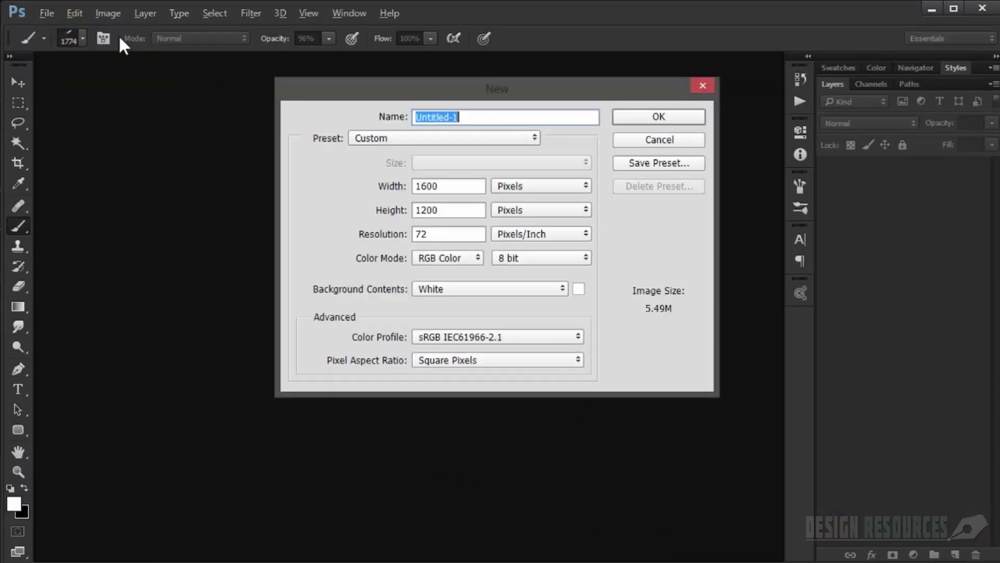
{"action": "double_click", "coordinate": [462, 183]}
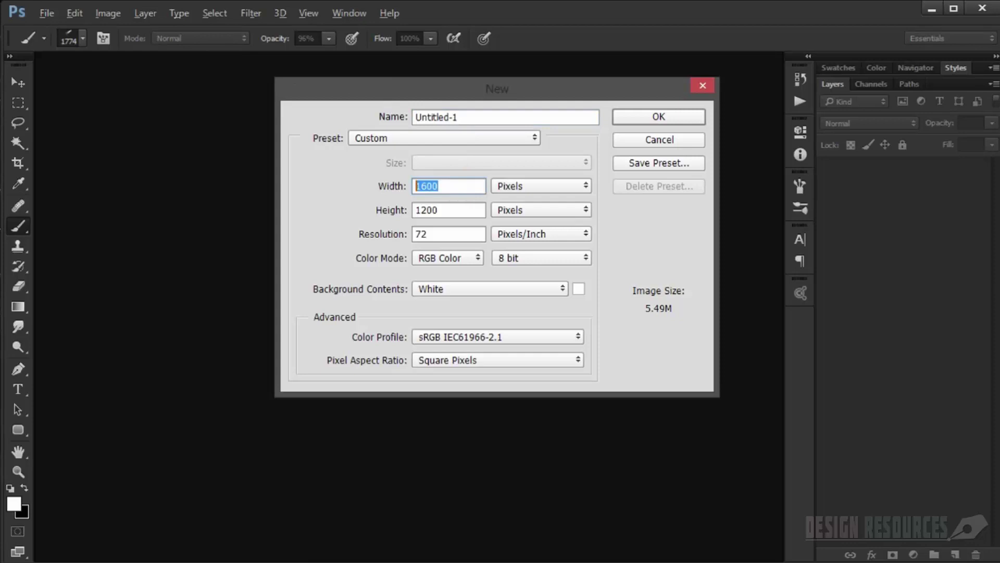
{"action": "double_click", "coordinate": [441, 233]}
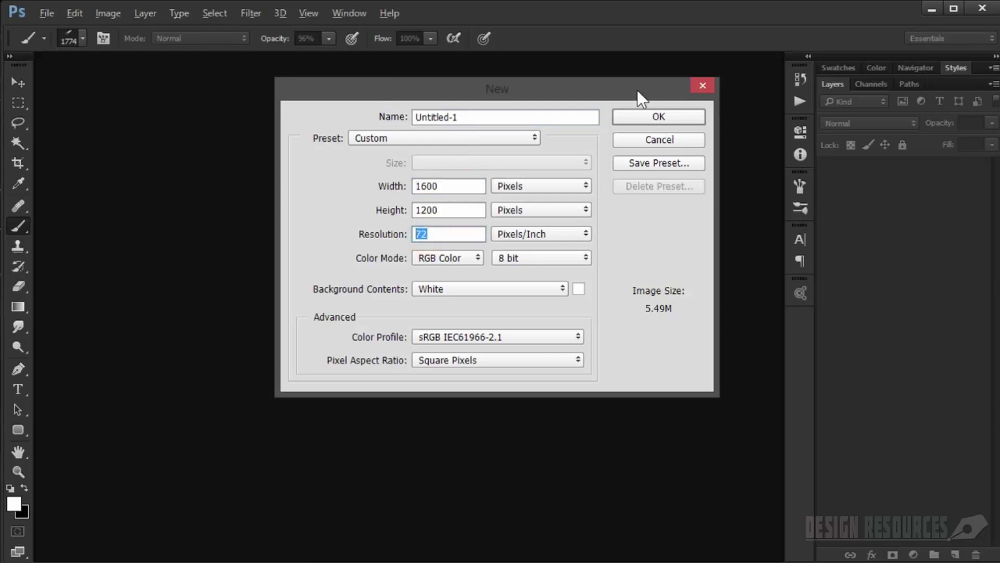
{"action": "left_click_drag", "start_coordinate": [636, 89], "coordinate": [554, 80]}
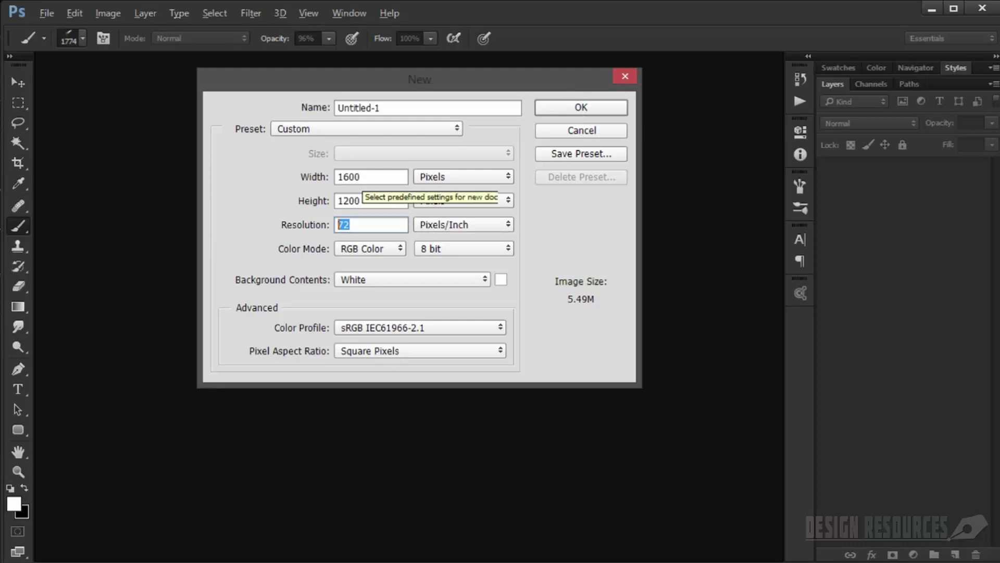
{"action": "double_click", "coordinate": [365, 177]}
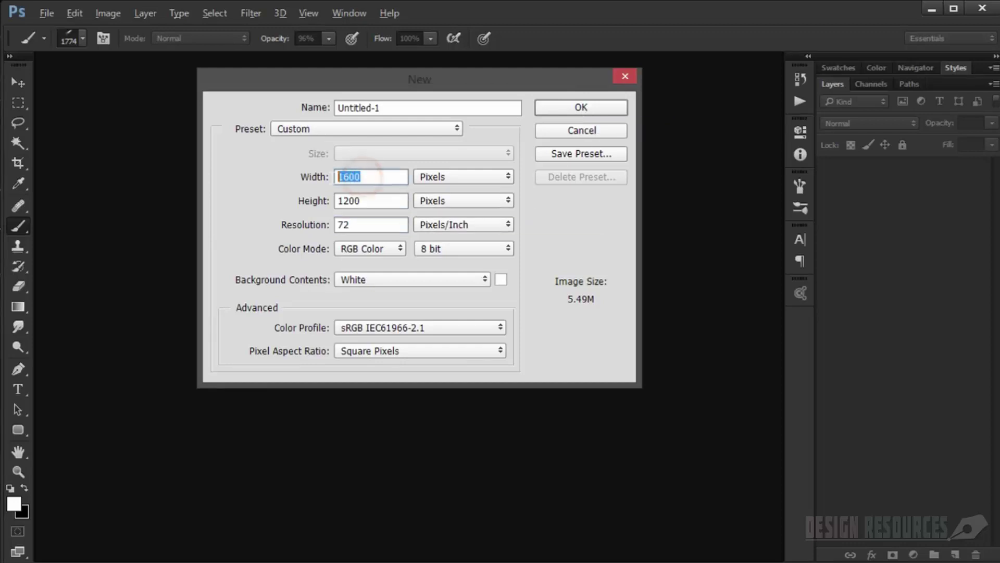
{"action": "left_click", "coordinate": [579, 107]}
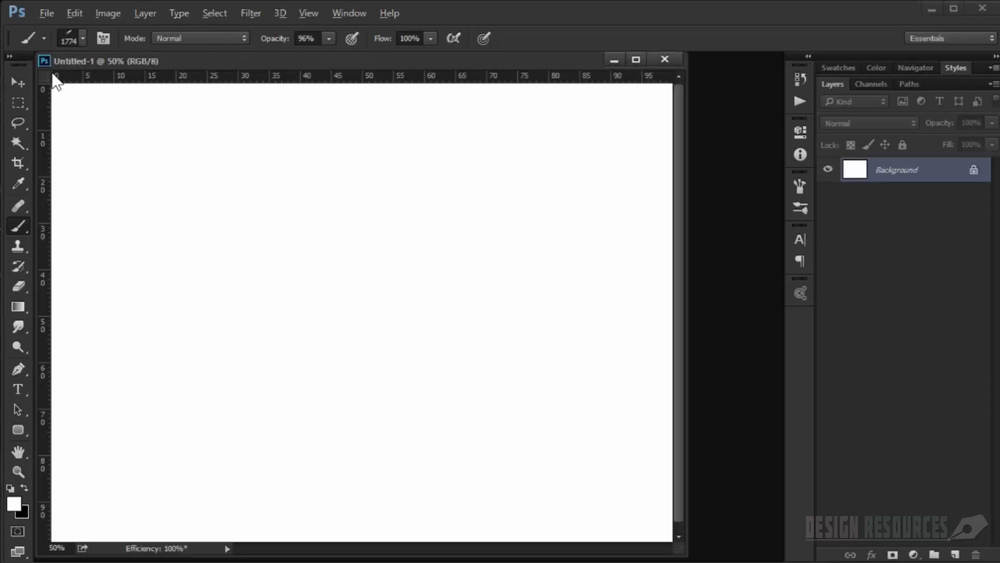
With the Brush tool, try out the 1241 px and 1265 px light-beam tips.
{"action": "left_click", "coordinate": [17, 83]}
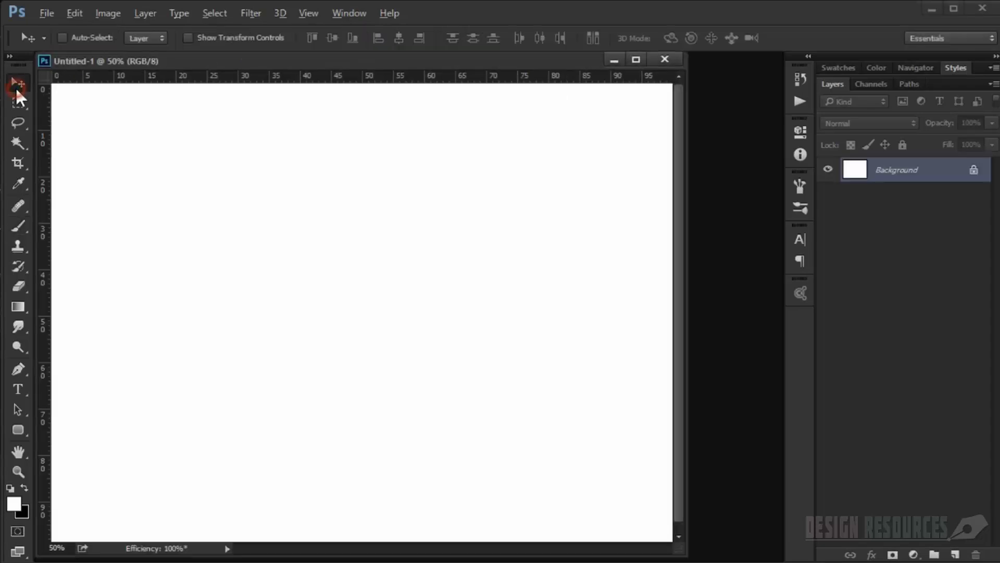
{"action": "left_click", "coordinate": [21, 226]}
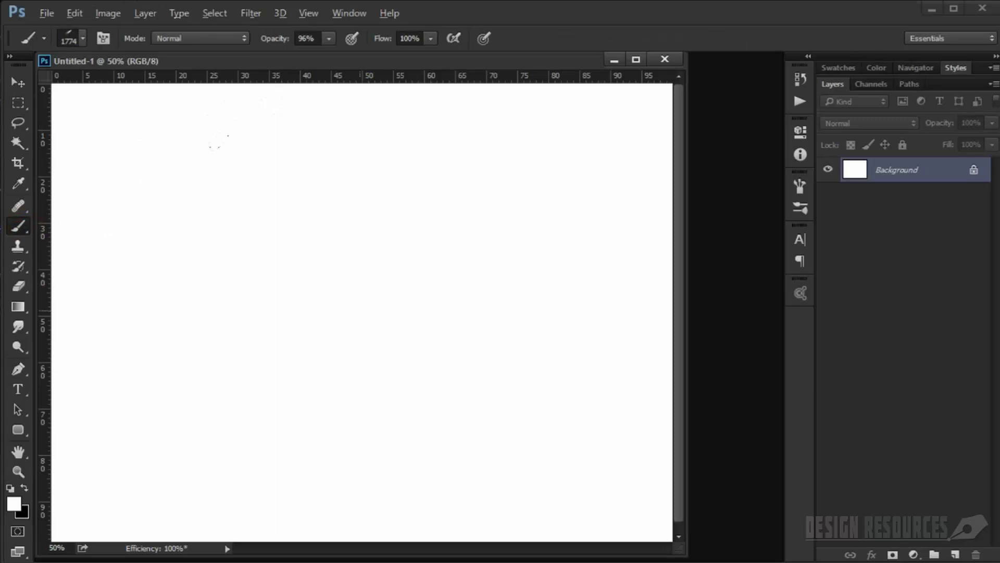
{"action": "right_click", "coordinate": [319, 337]}
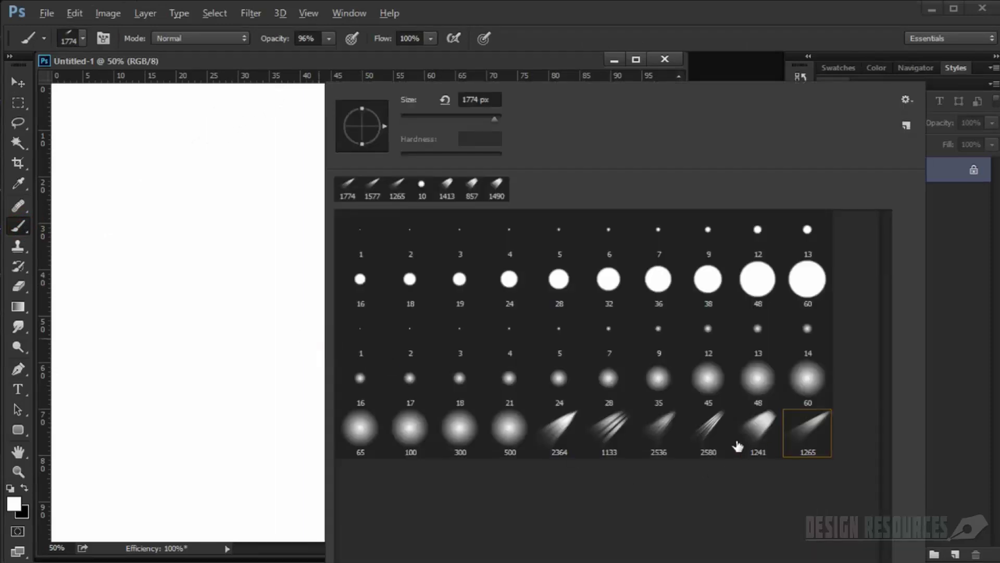
{"action": "left_click", "coordinate": [770, 432]}
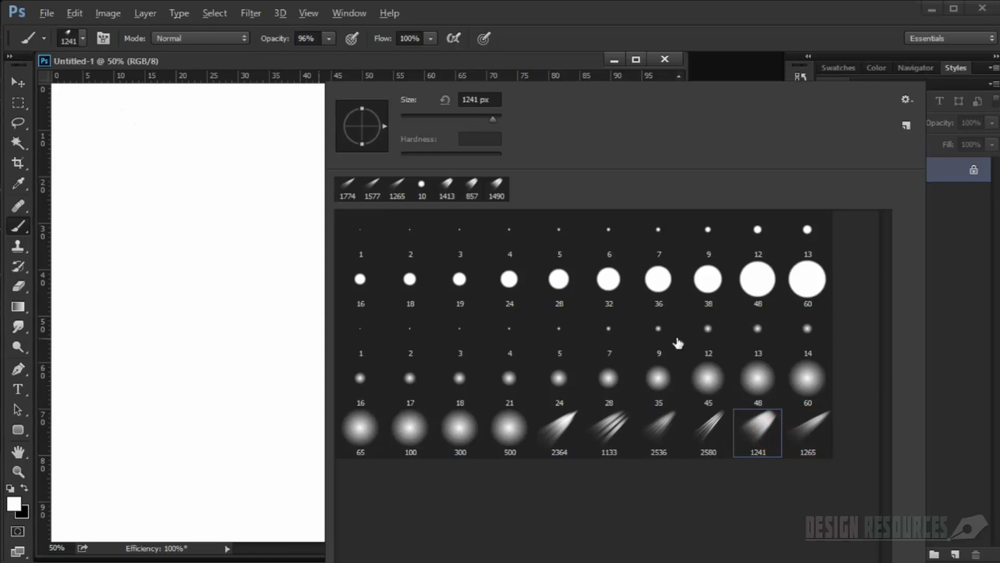
{"action": "left_click", "coordinate": [798, 431]}
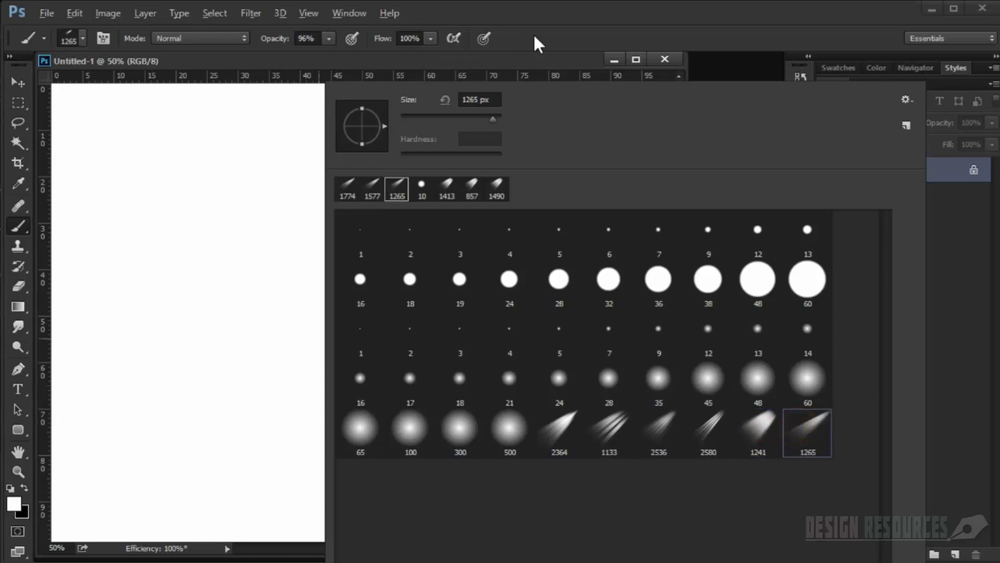
Replace the current brushes with the Basic Brushes set without saving the old set.
{"action": "left_click", "coordinate": [907, 99]}
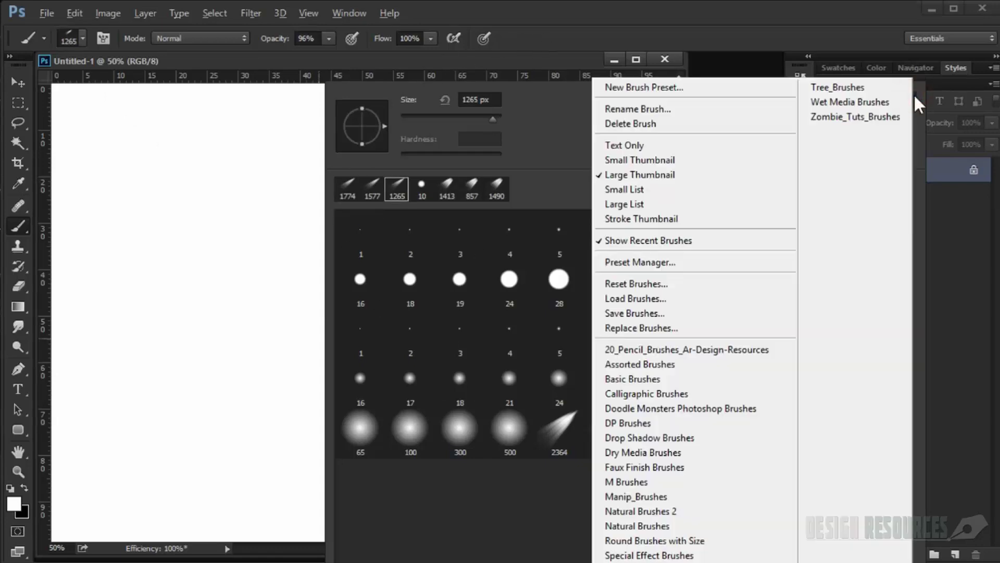
{"action": "left_click", "coordinate": [671, 379]}
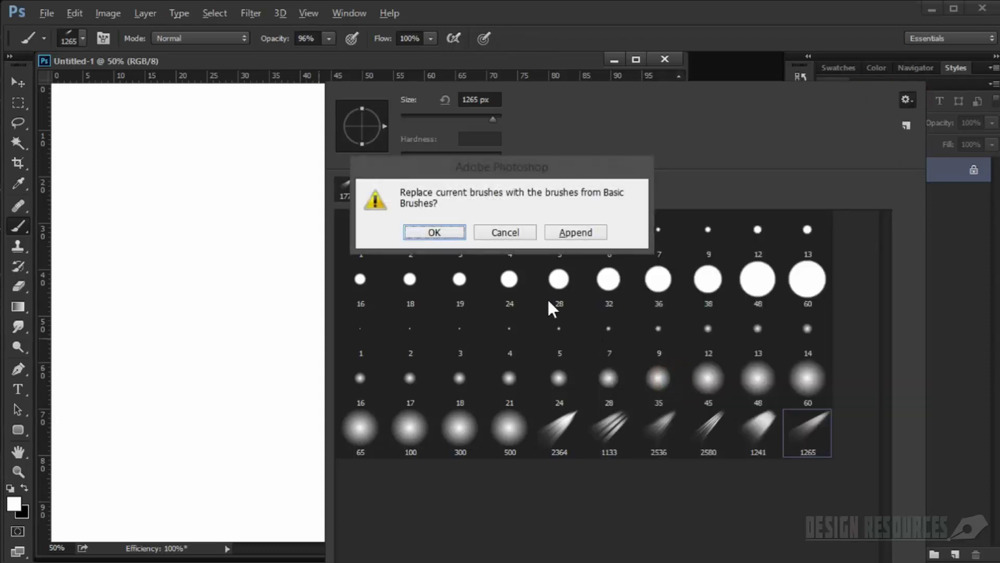
{"action": "left_click", "coordinate": [438, 231]}
{"action": "left_click", "coordinate": [489, 231]}
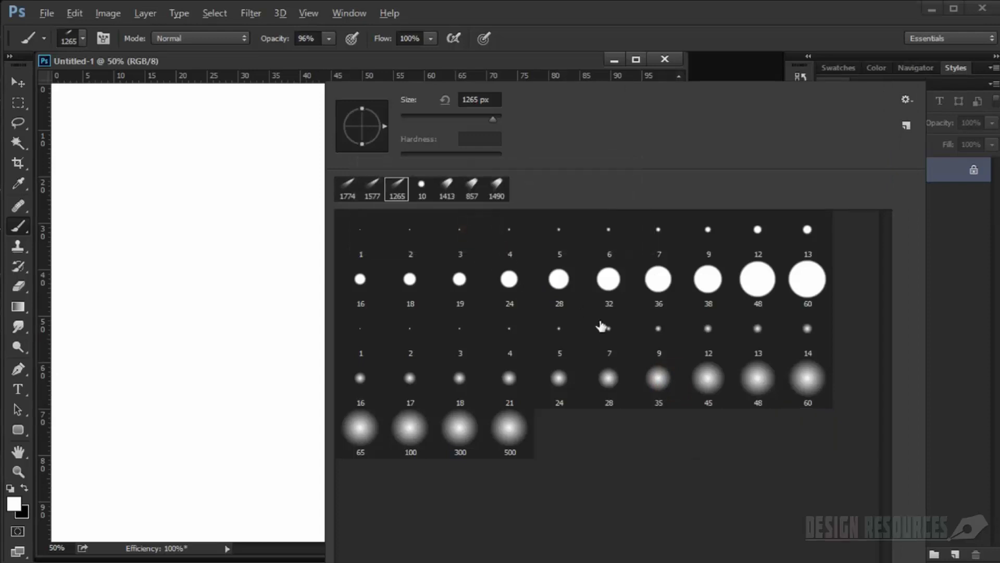
{"action": "left_click", "coordinate": [798, 14]}
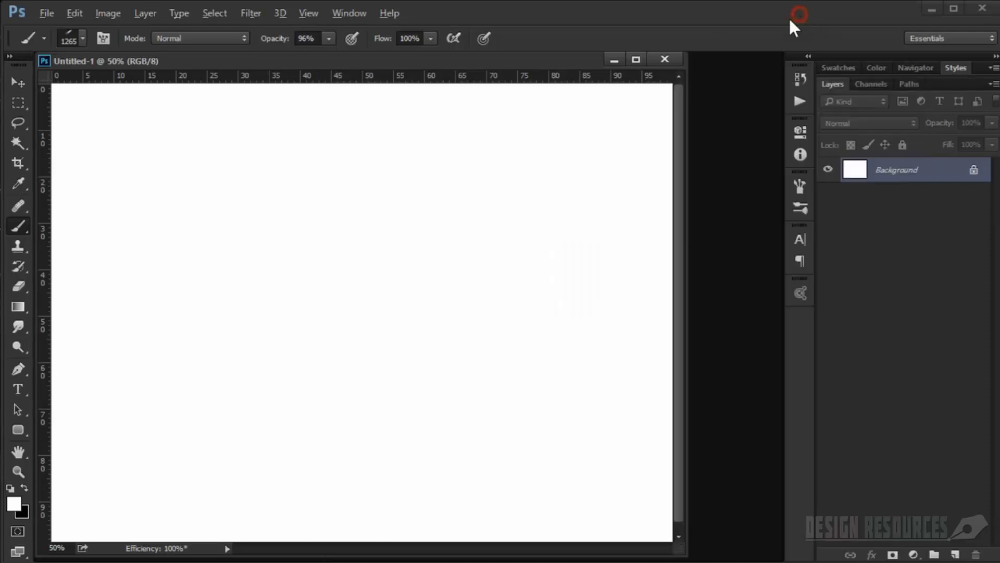
Dock the document as a tab and set the foreground colour to dark teal 465c5d.
{"action": "left_click_drag", "start_coordinate": [489, 56], "coordinate": [517, 51]}
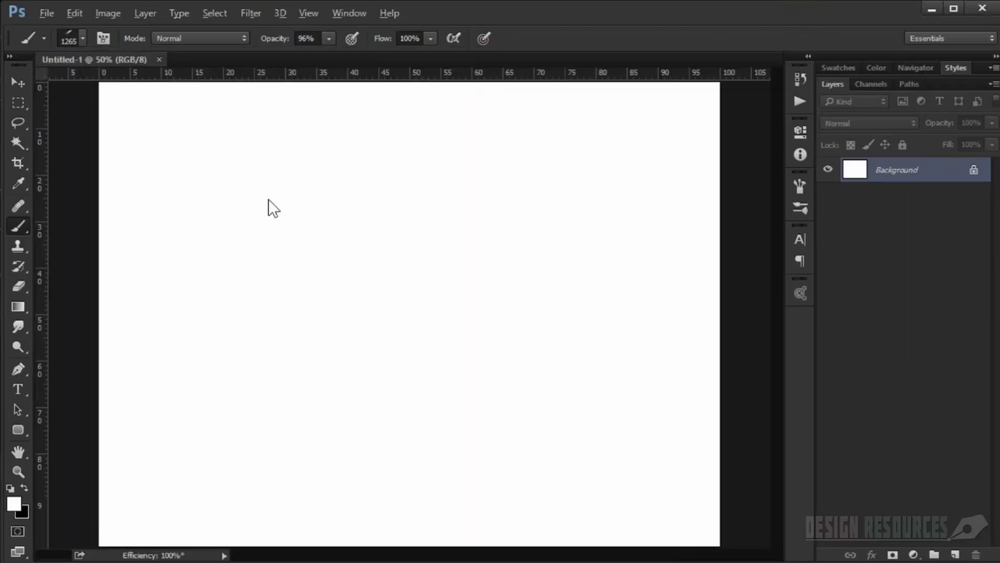
{"action": "left_click", "coordinate": [14, 503]}
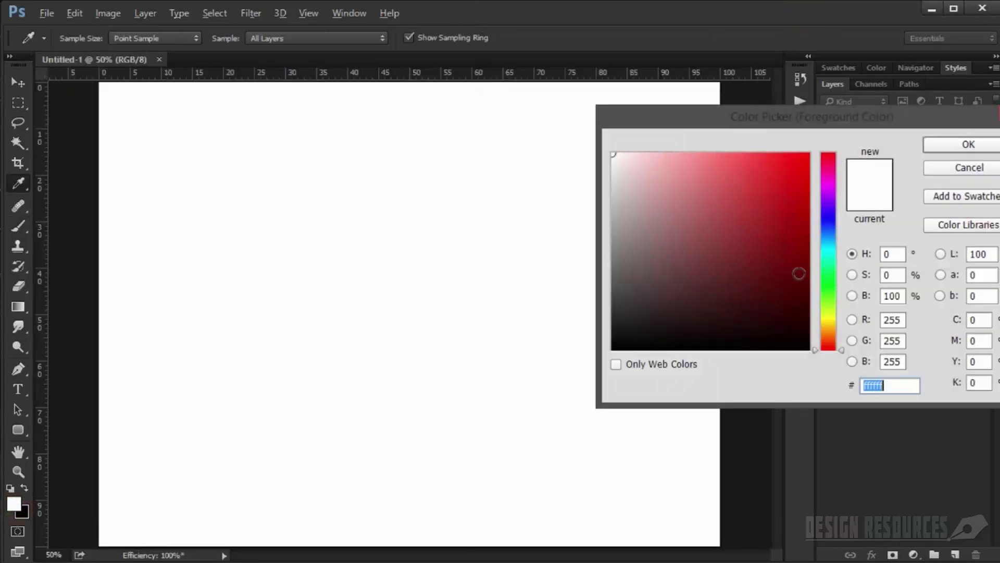
{"action": "left_click_drag", "start_coordinate": [829, 295], "coordinate": [837, 256]}
{"action": "left_click_drag", "start_coordinate": [661, 298], "coordinate": [659, 278]}
{"action": "left_click", "coordinate": [969, 144]}
Fill the canvas with the teal colour and unlock the Background as Layer 0.
{"action": "key", "text": "b"}
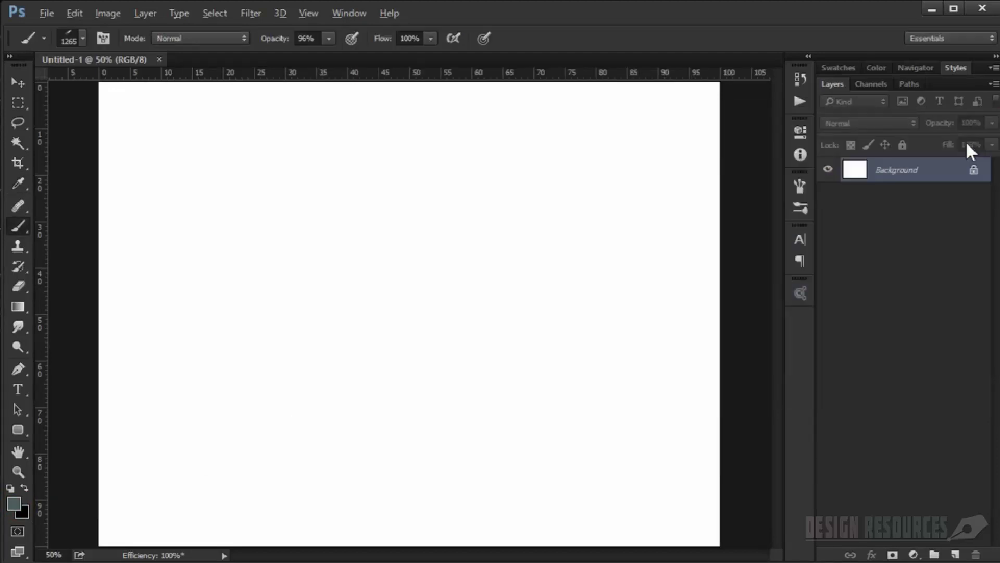
{"action": "key", "text": "alt+BackSpace"}
{"action": "left_click_drag", "start_coordinate": [530, 226], "coordinate": [469, 247]}
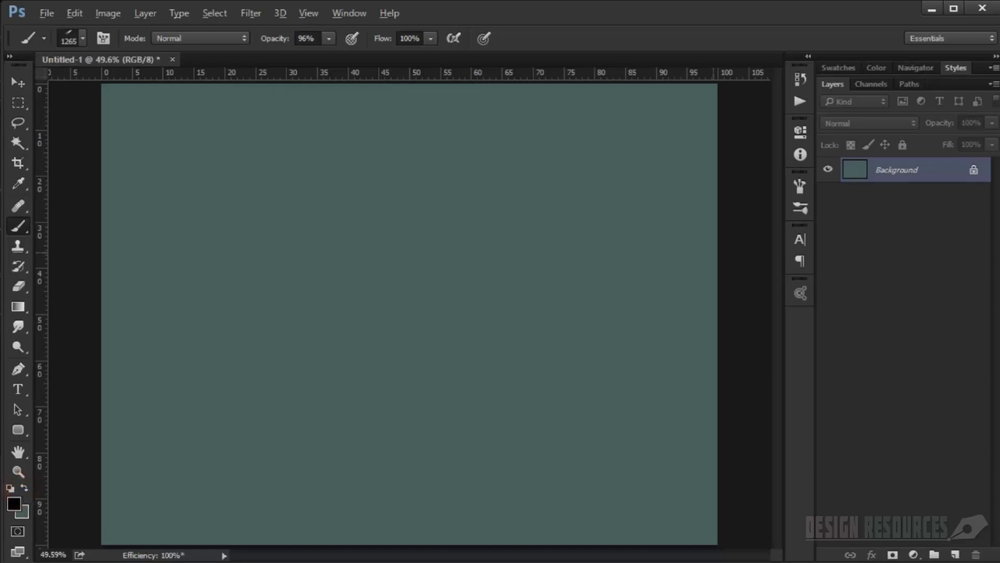
{"action": "double_click", "coordinate": [855, 174]}
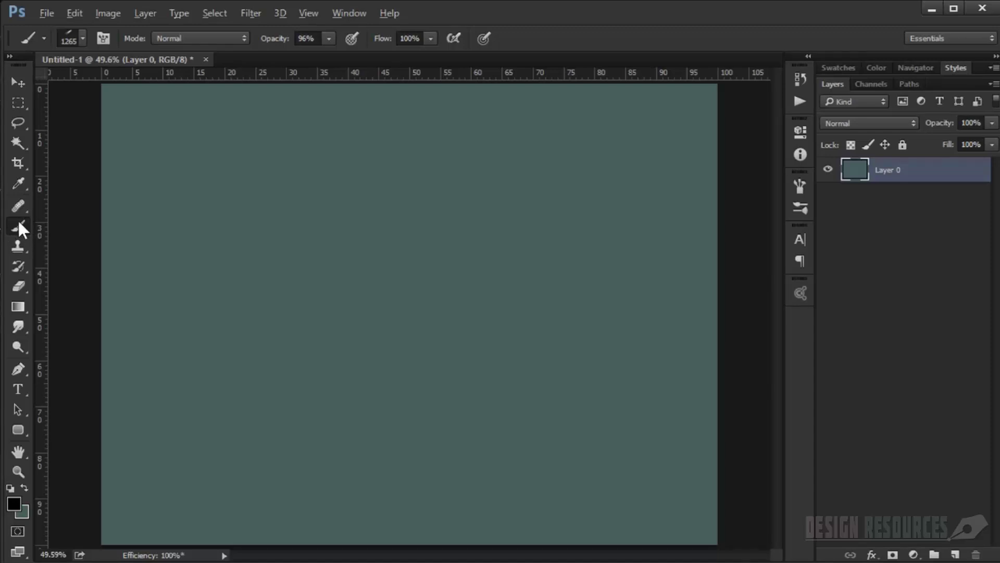
Choose the soft round 21 px brush tip and raise its hardness to 26%.
{"action": "right_click", "coordinate": [308, 225]}
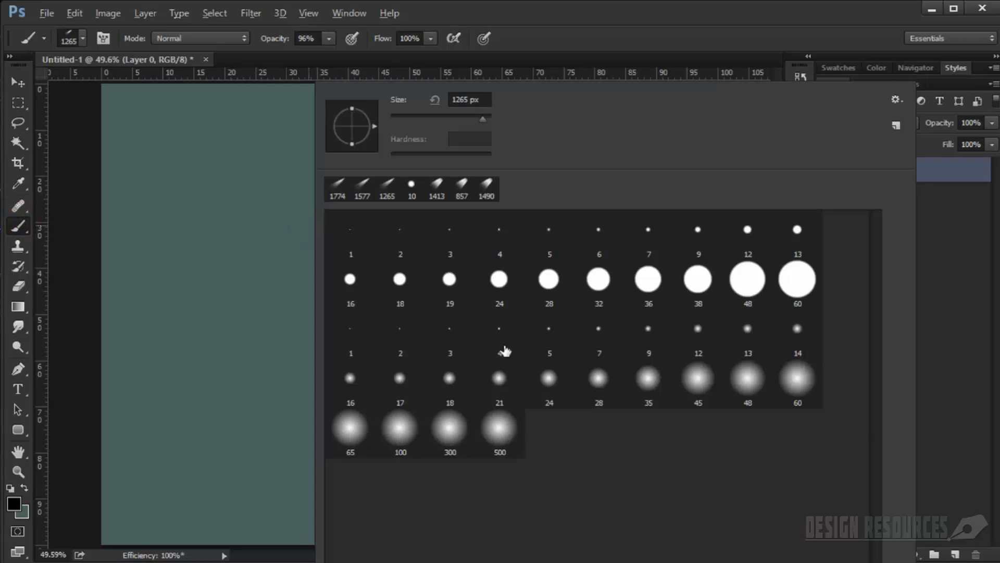
{"action": "left_click", "coordinate": [492, 378]}
{"action": "left_click", "coordinate": [594, 21]}
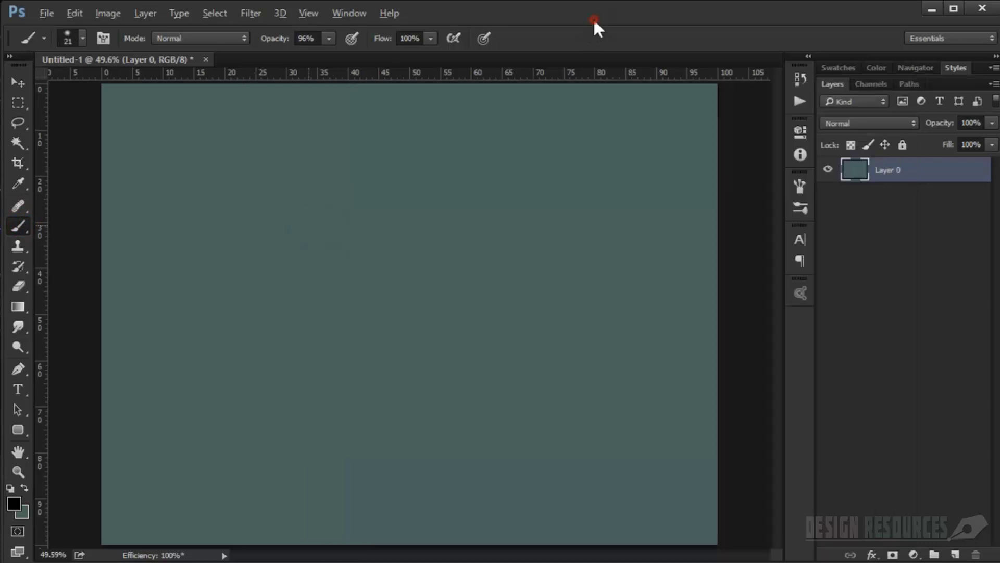
{"action": "right_click", "coordinate": [424, 245]}
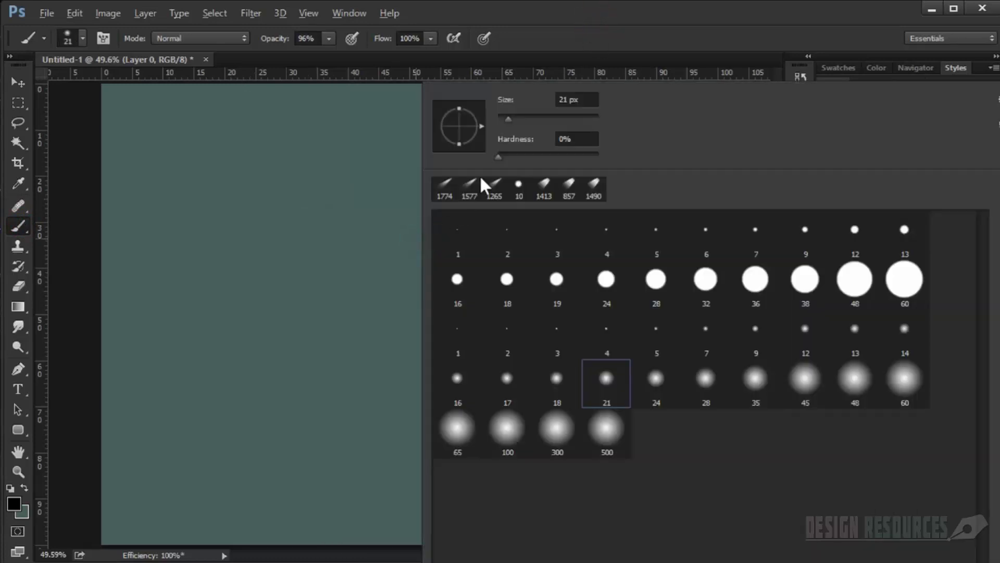
{"action": "left_click", "coordinate": [505, 155]}
{"action": "left_click_drag", "start_coordinate": [509, 152], "coordinate": [523, 147]}
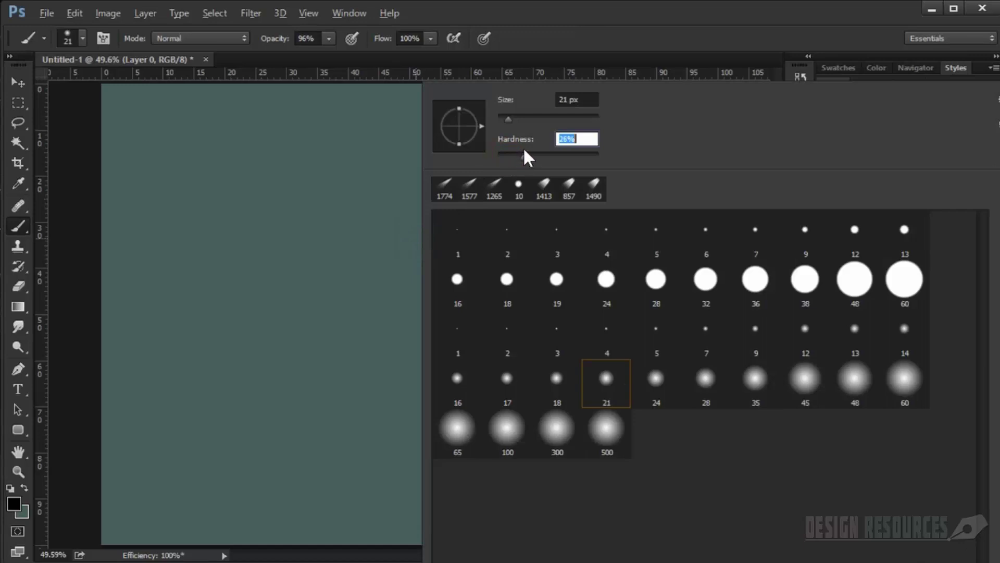
{"action": "left_click", "coordinate": [592, 34]}
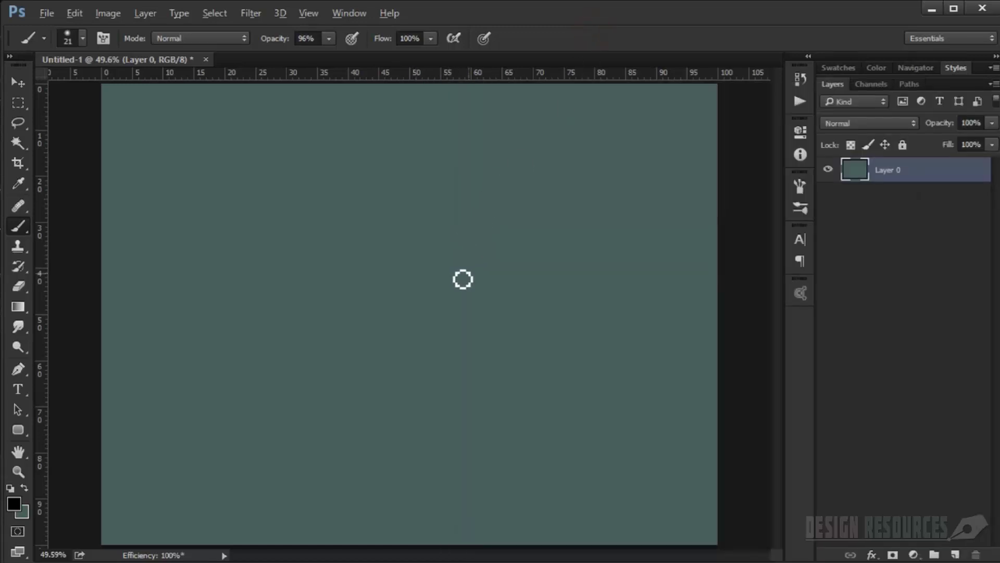
{"action": "scroll", "coordinate": [408, 251], "scroll_direction": "up", "scroll_amount": 1}
{"action": "scroll", "coordinate": [413, 246], "scroll_direction": "up", "scroll_amount": 1}
Add Layer 1 and paint a soft black diagonal stroke with an 89 px brush.
{"action": "left_click", "coordinate": [955, 554]}
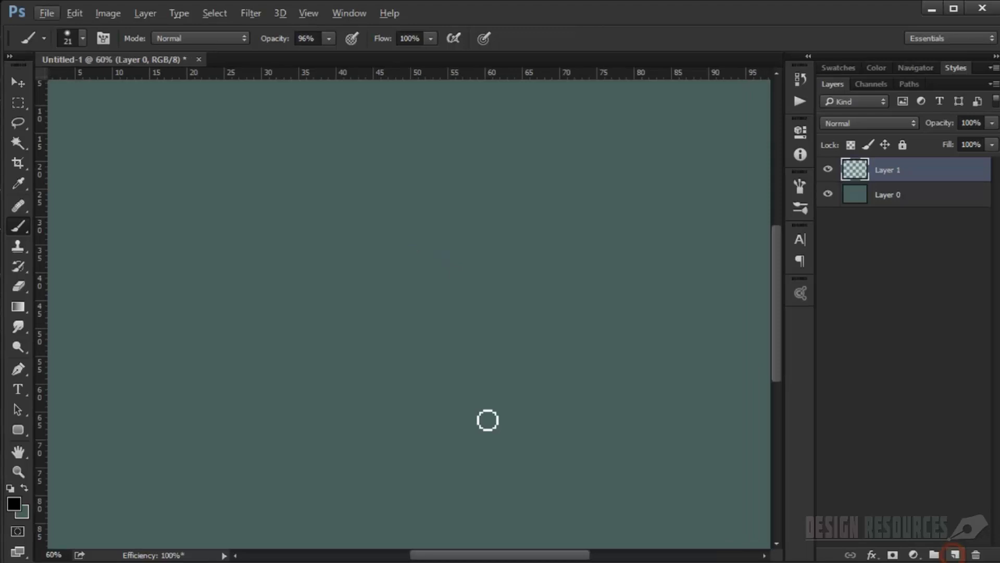
{"action": "left_click_drag", "start_coordinate": [346, 290], "coordinate": [361, 310]}
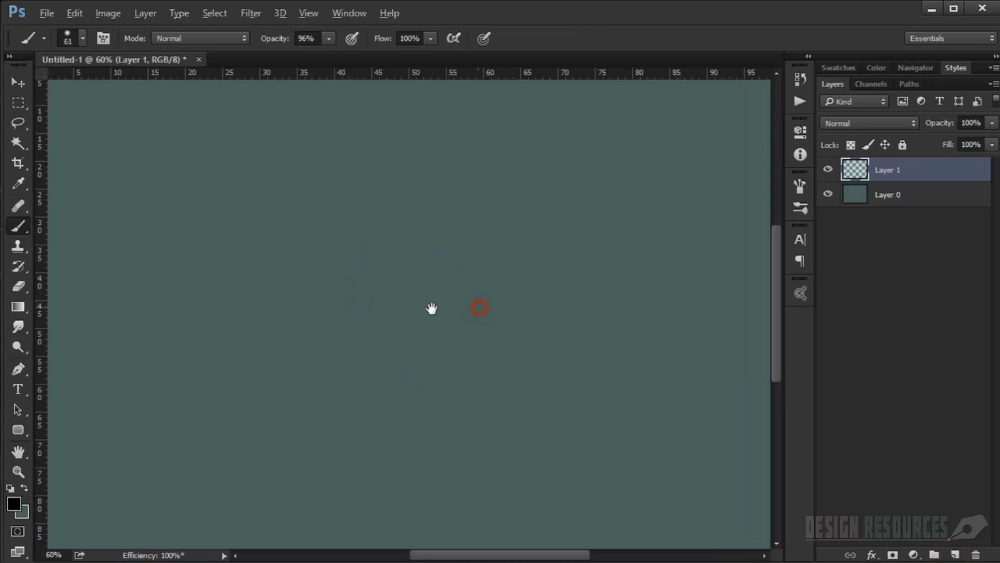
{"action": "scroll", "coordinate": [429, 308], "scroll_direction": "right", "scroll_amount": 1}
{"action": "scroll", "coordinate": [428, 308], "scroll_direction": "down", "scroll_amount": 4}
{"action": "scroll", "coordinate": [376, 288], "scroll_direction": "up", "scroll_amount": 4}
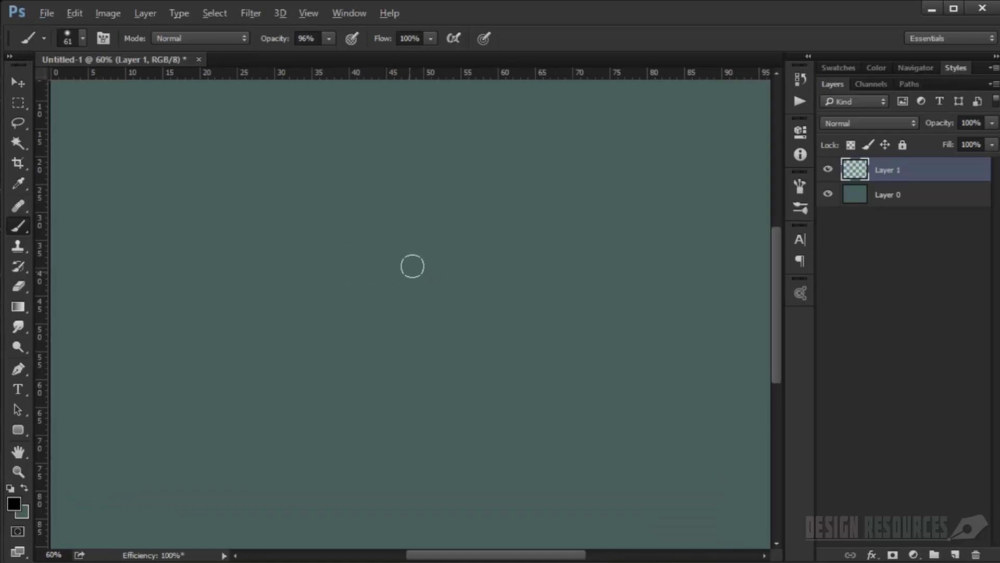
{"action": "scroll", "coordinate": [381, 281], "scroll_direction": "down", "scroll_amount": 1}
{"action": "scroll", "coordinate": [386, 296], "scroll_direction": "down", "scroll_amount": 1}
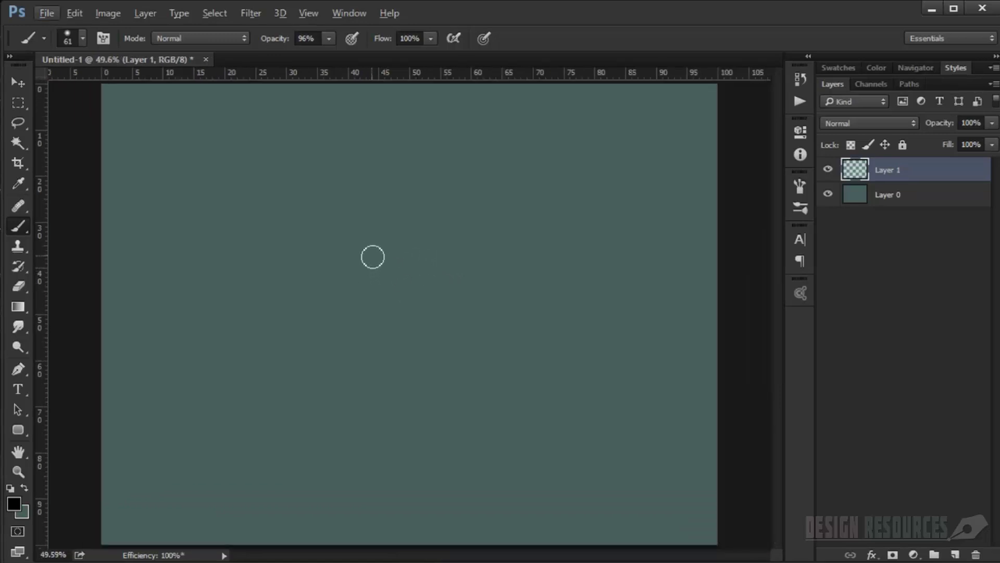
{"action": "right_click", "coordinate": [372, 255], "text": "alt"}
{"action": "mouse_move", "coordinate": [368, 251]}
{"action": "left_mouse_down"}
{"action": "mouse_move", "coordinate": [411, 291]}
{"action": "mouse_move", "coordinate": [389, 272]}
{"action": "mouse_move", "coordinate": [421, 292]}
{"action": "left_mouse_up"}
{"action": "scroll", "coordinate": [364, 259], "scroll_direction": "down", "scroll_amount": 3}
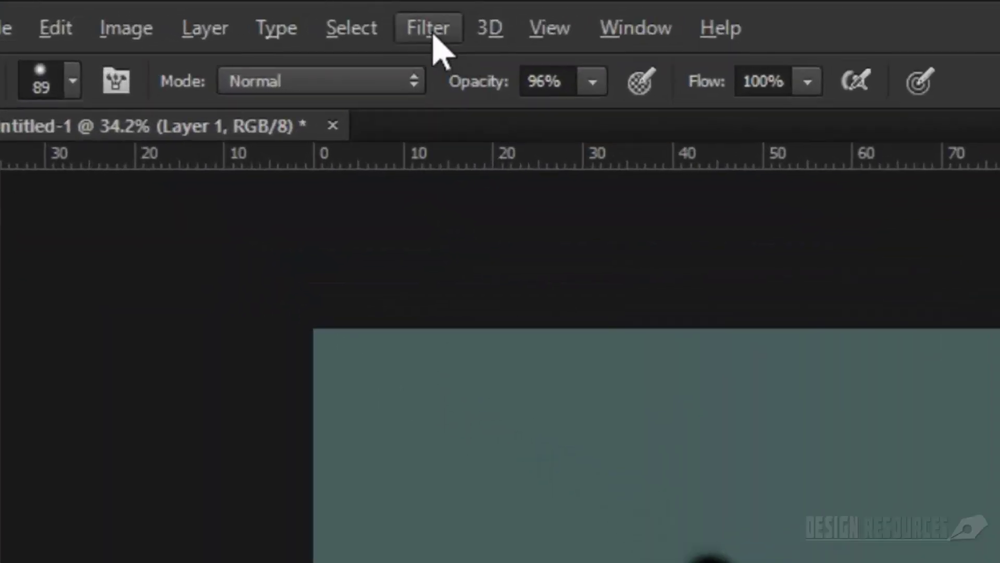
Apply a Zoom radial blur, amount 100 at Best quality, to the black stroke.
{"action": "left_click", "coordinate": [251, 13]}
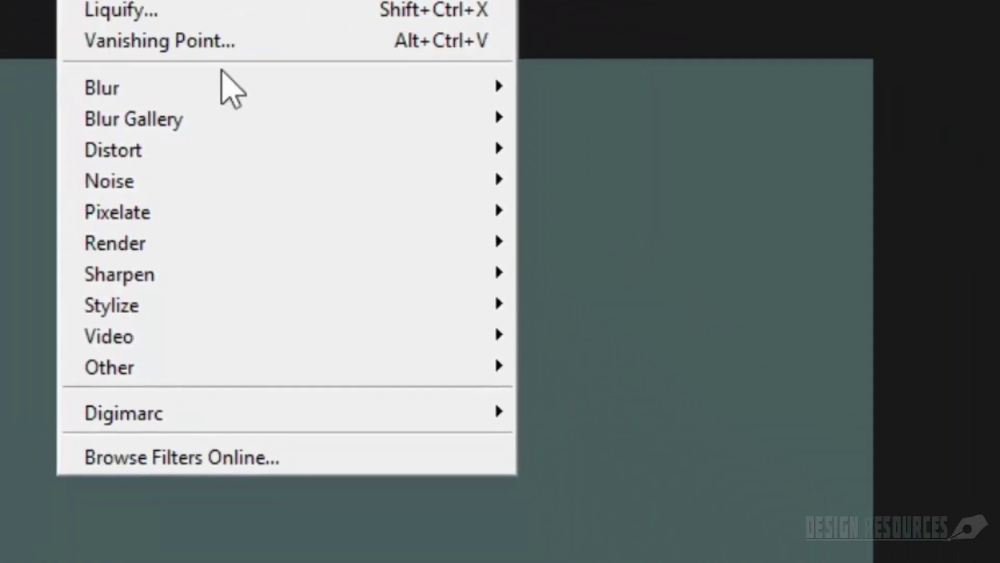
{"action": "mouse_move", "coordinate": [479, 292]}
{"action": "left_click", "coordinate": [543, 276]}
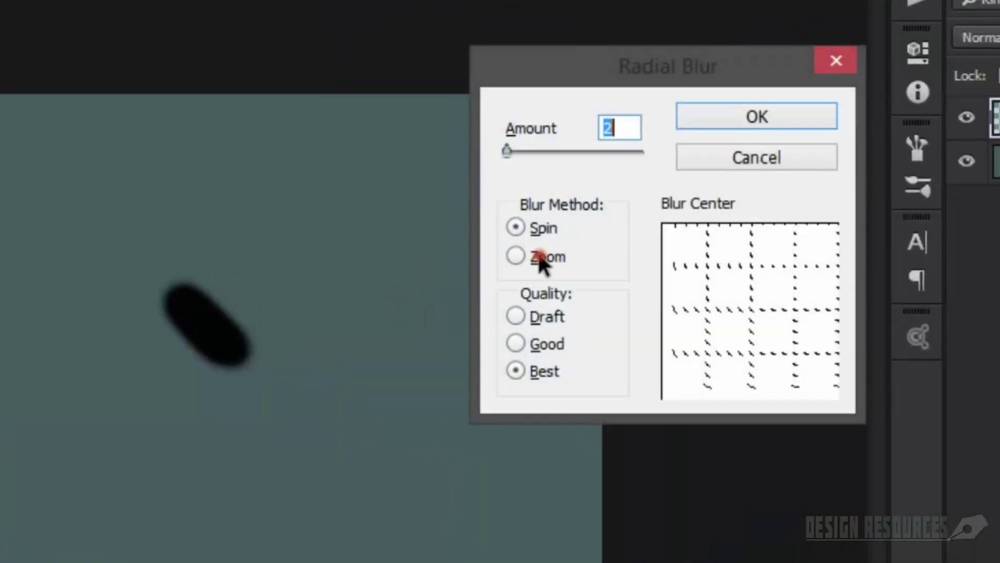
{"action": "left_click", "coordinate": [538, 255]}
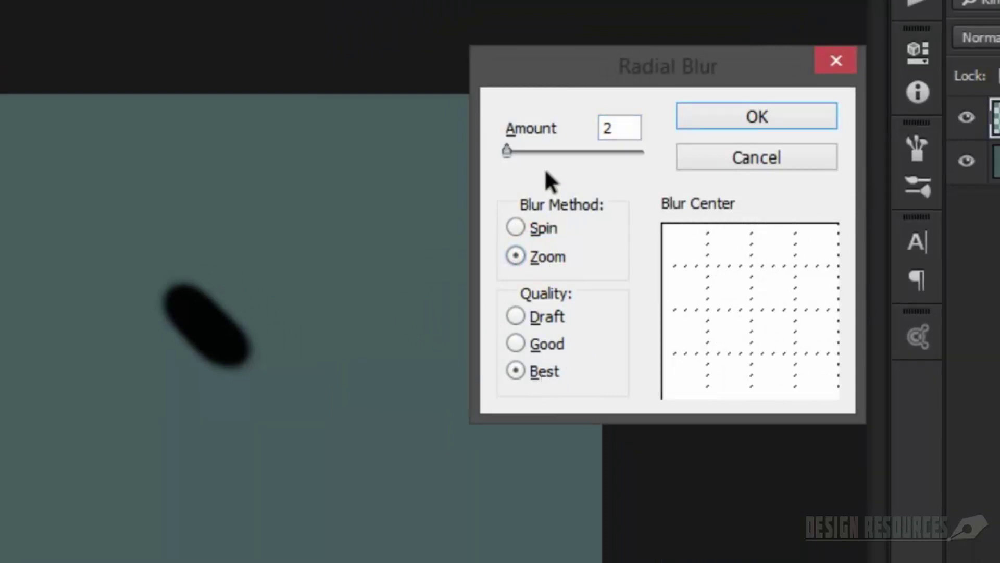
{"action": "left_click_drag", "start_coordinate": [505, 149], "coordinate": [644, 151]}
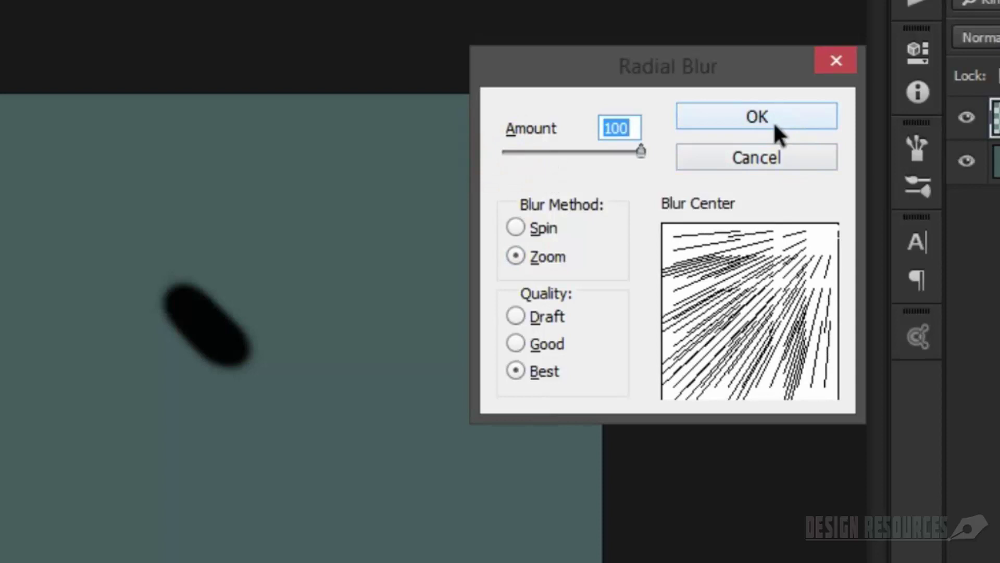
{"action": "left_click", "coordinate": [758, 110]}
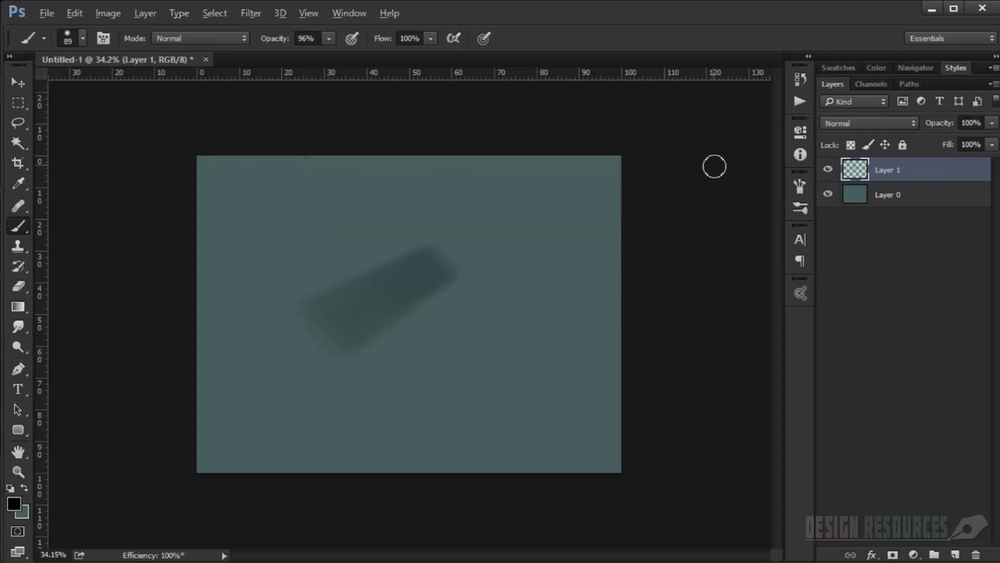
Move the streak right and down and rotate it to -3.5°.
{"action": "scroll", "coordinate": [323, 286], "scroll_direction": "up", "scroll_amount": 3}
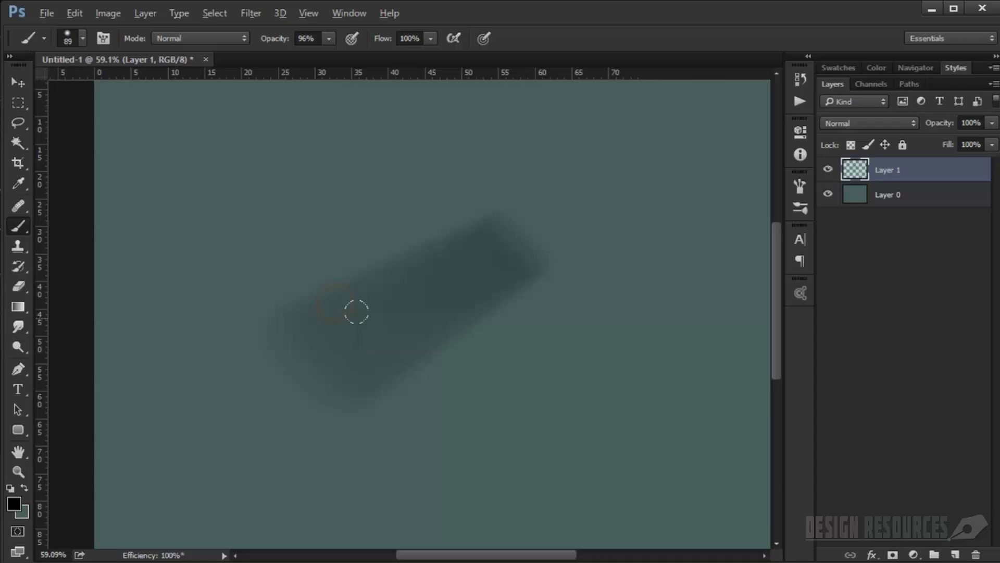
{"action": "scroll", "coordinate": [356, 311], "scroll_direction": "down", "scroll_amount": 2}
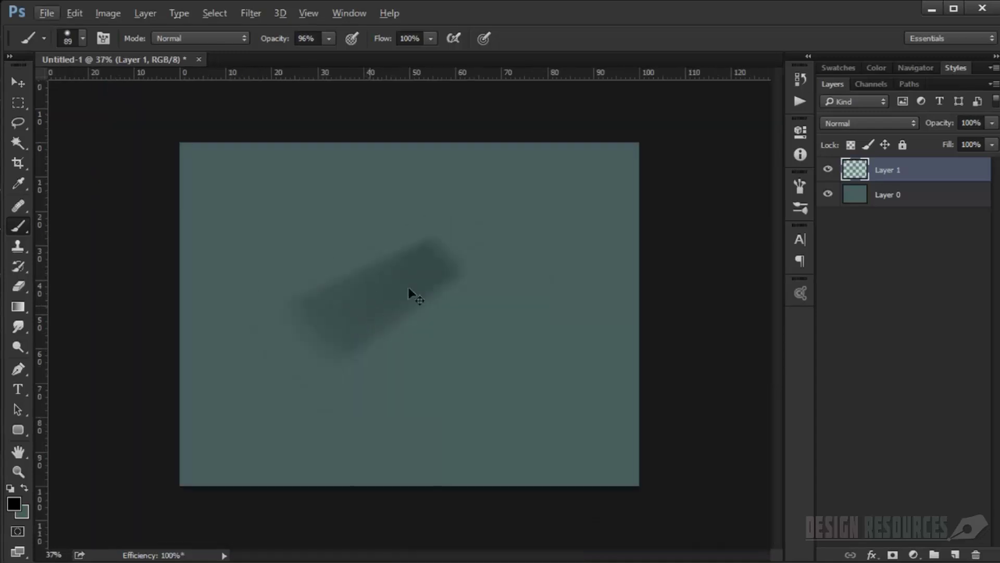
{"action": "key", "text": "ctrl+t"}
{"action": "left_click_drag", "start_coordinate": [383, 297], "coordinate": [423, 312]}
{"action": "left_click_drag", "start_coordinate": [546, 212], "coordinate": [548, 202]}
{"action": "key", "text": "Return"}
Reapply the last Radial Blur filter to lengthen the streak.
{"action": "key", "text": "b"}
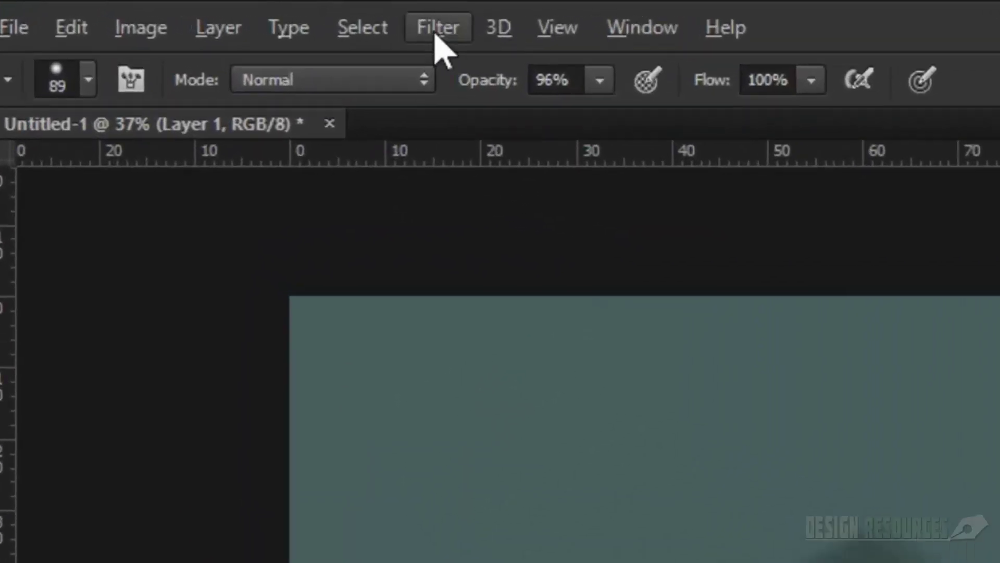
{"action": "left_click", "coordinate": [250, 13]}
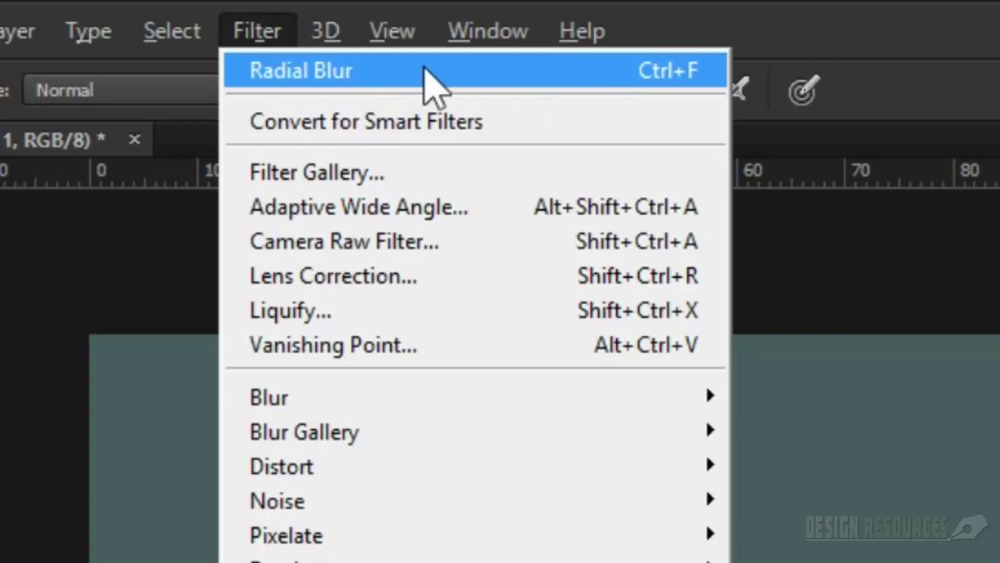
{"action": "left_click", "coordinate": [328, 75]}
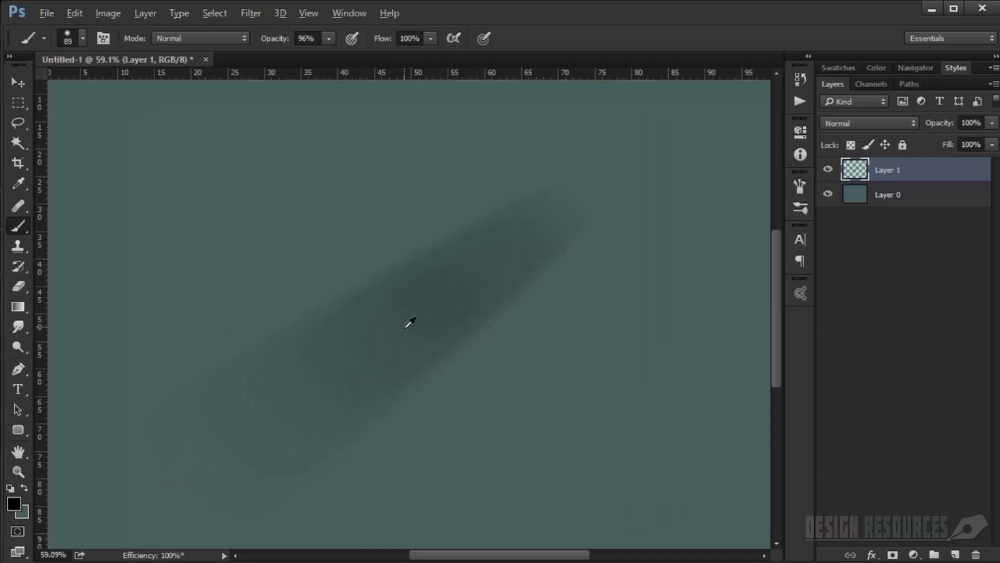
{"action": "scroll", "coordinate": [426, 292], "scroll_direction": "up", "scroll_amount": 3}
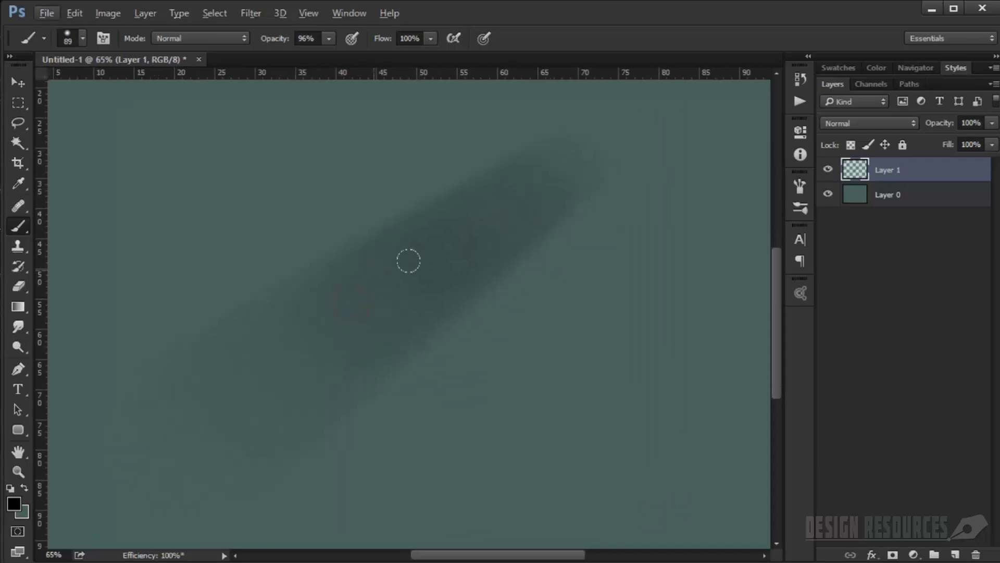
{"action": "scroll", "coordinate": [620, 237], "scroll_direction": "down", "scroll_amount": 3}
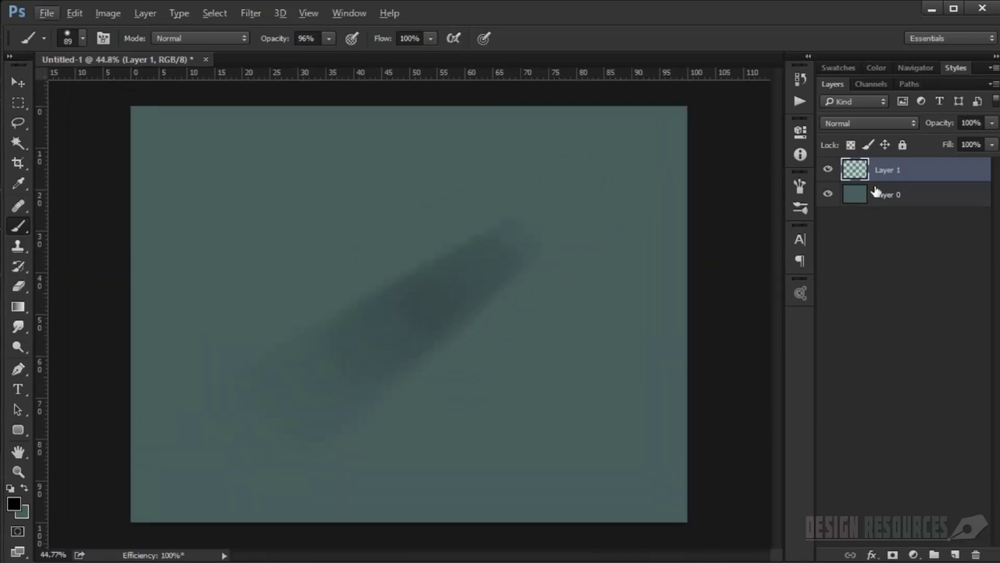
Duplicate Layer 1 twice and merge all three into a single Layer 1 copy 2.
{"action": "key", "text": "ctrl+j"}
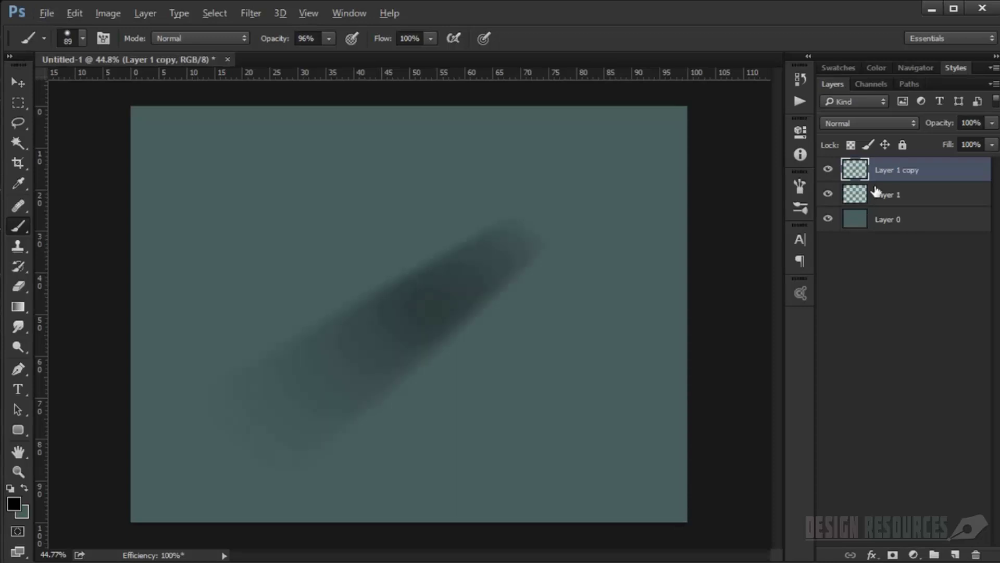
{"action": "key", "text": "ctrl+j"}
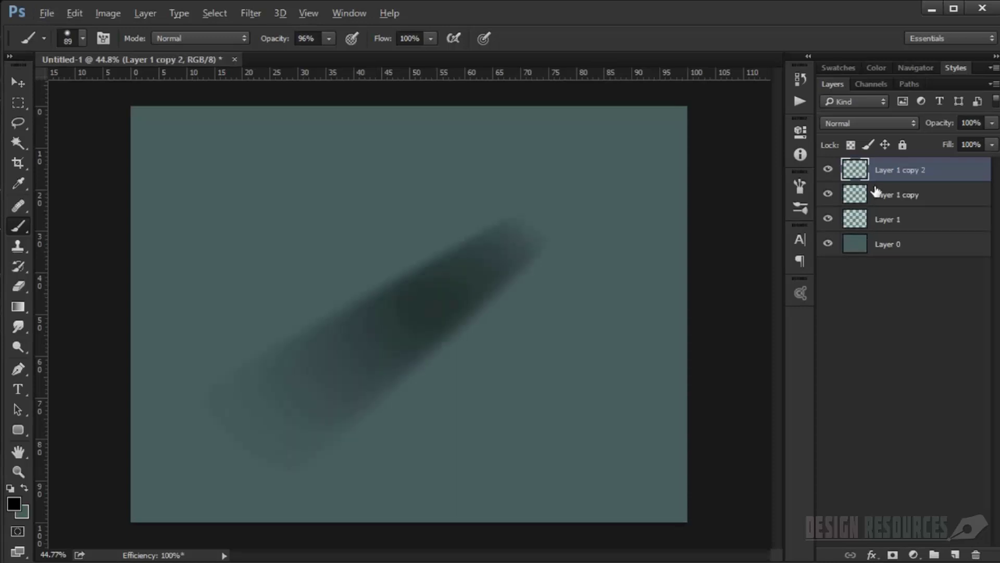
{"action": "left_click", "coordinate": [894, 221], "text": "shift"}
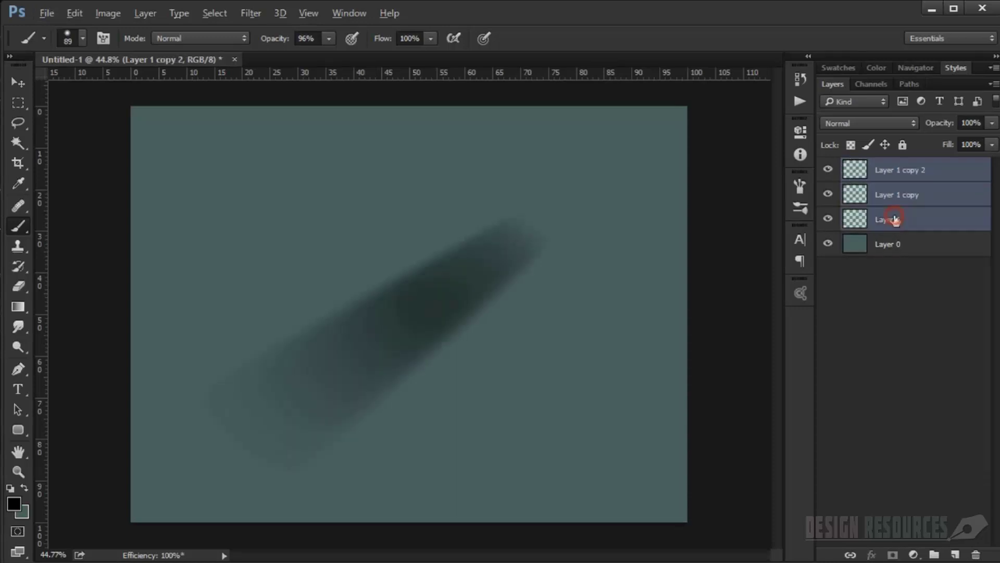
{"action": "key", "text": "ctrl+e"}
{"action": "scroll", "coordinate": [379, 347], "scroll_direction": "up", "scroll_amount": 2}
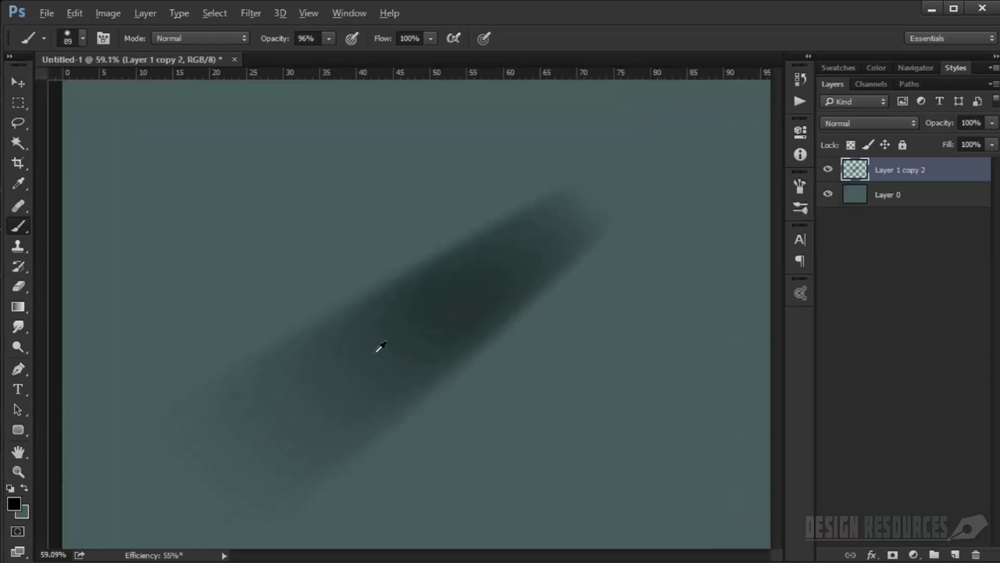
{"action": "scroll", "coordinate": [384, 272], "scroll_direction": "down", "scroll_amount": 2}
{"action": "scroll", "coordinate": [370, 270], "scroll_direction": "up", "scroll_amount": 3}
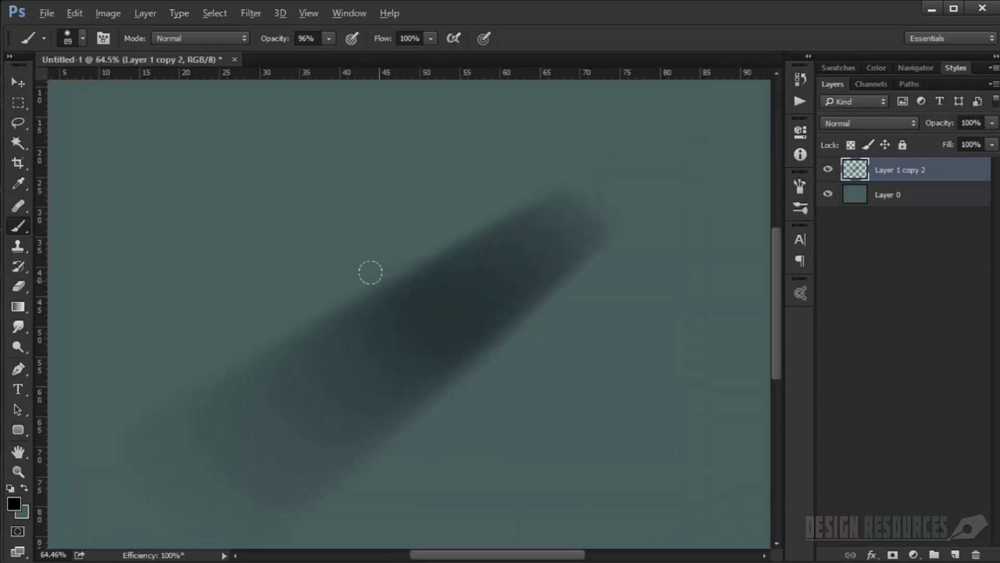
{"action": "left_click_drag", "start_coordinate": [330, 323], "coordinate": [351, 232]}
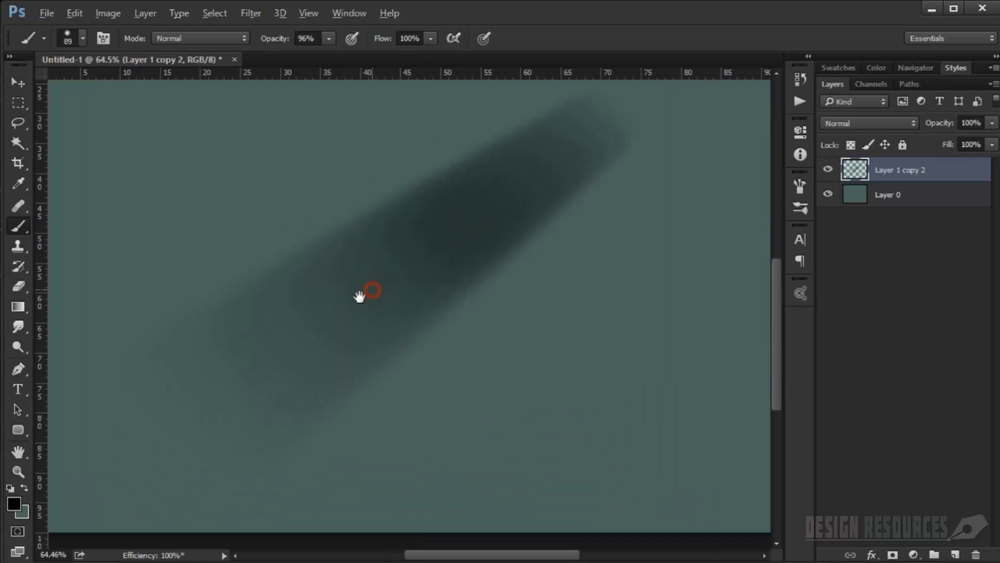
{"action": "scroll", "coordinate": [347, 295], "scroll_direction": "down", "scroll_amount": 2}
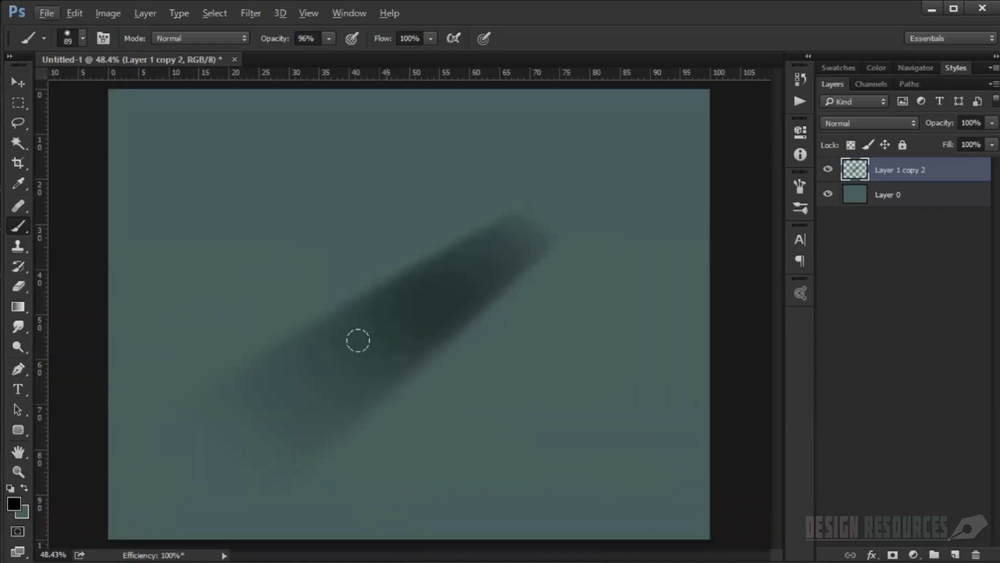
{"action": "scroll", "coordinate": [364, 312], "scroll_direction": "up", "scroll_amount": 5}
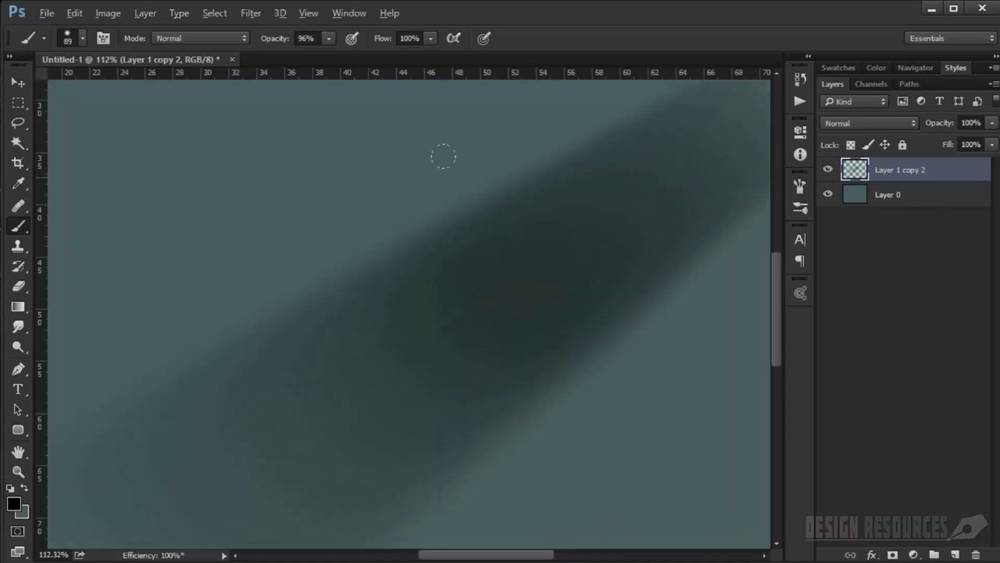
{"action": "scroll", "coordinate": [529, 185], "scroll_direction": "down", "scroll_amount": 5}
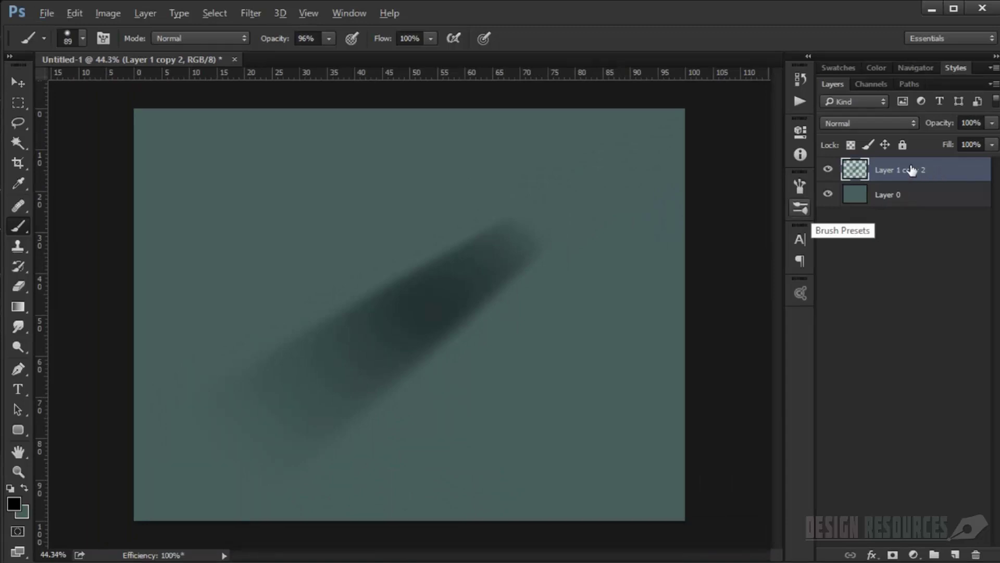
Convert Layer 1 copy 2 to a smart object and open its .psb contents as a docked tab.
{"action": "right_click", "coordinate": [910, 170]}
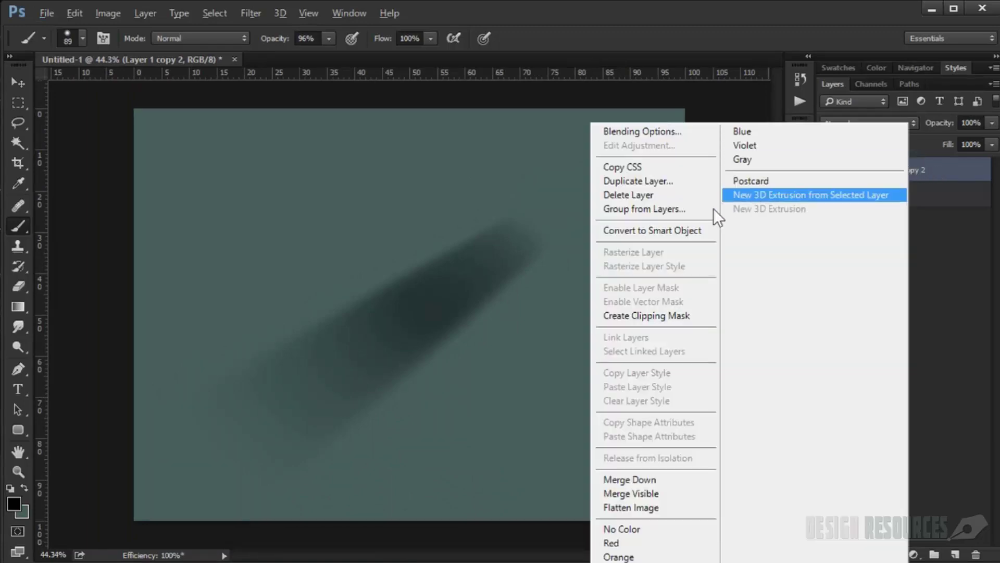
{"action": "left_click", "coordinate": [687, 229]}
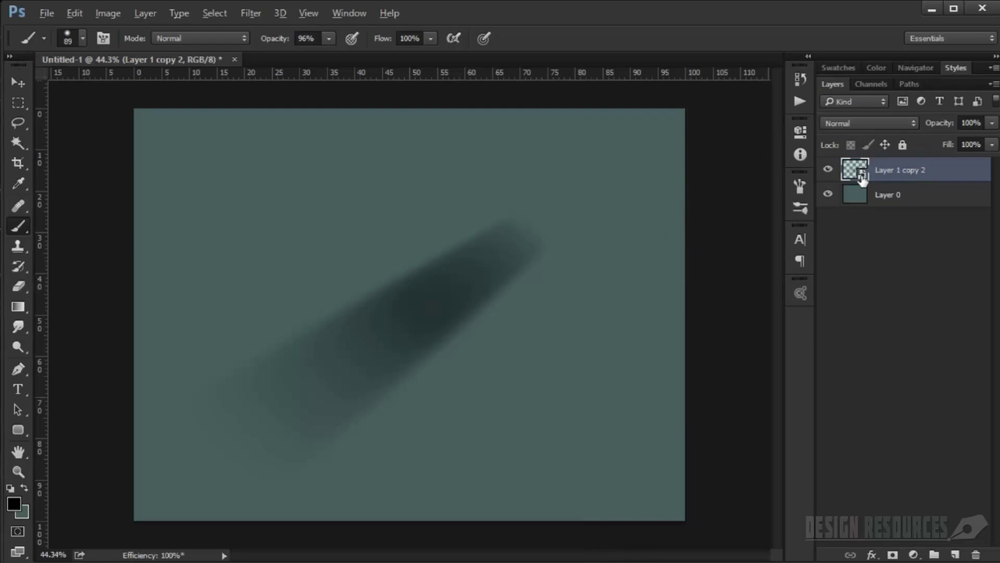
{"action": "double_click", "coordinate": [855, 171]}
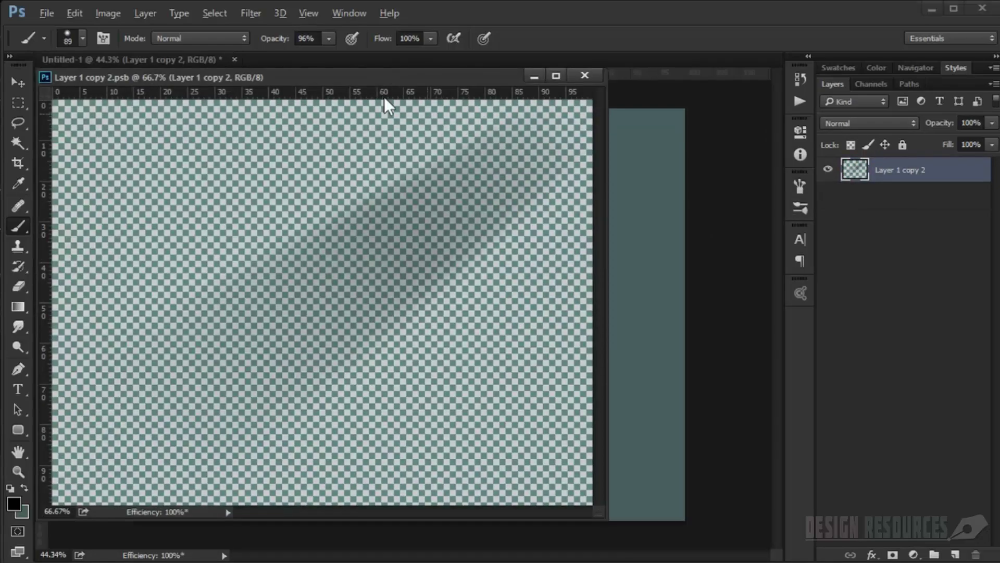
{"action": "left_click_drag", "start_coordinate": [354, 76], "coordinate": [398, 64]}
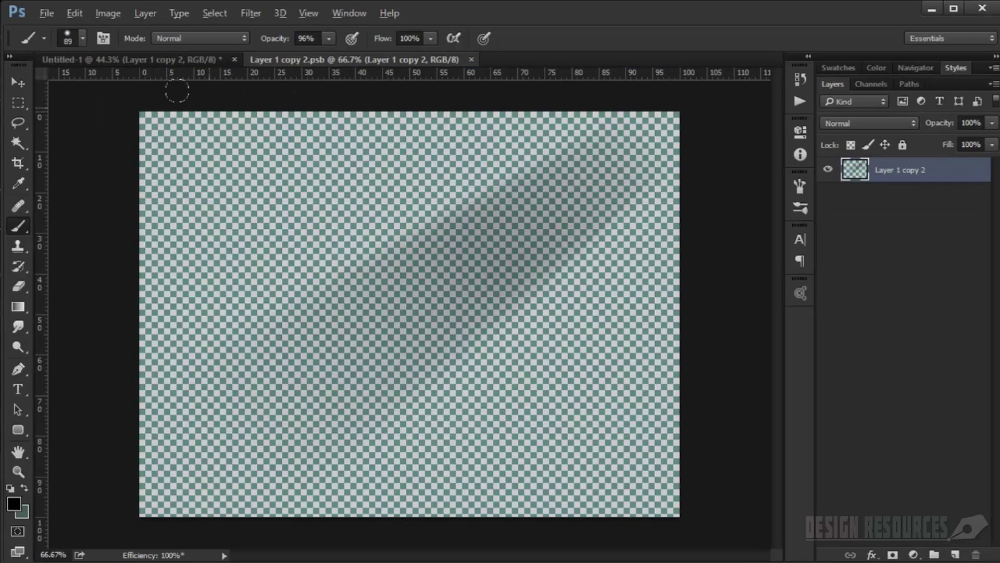
Define a brush preset from the blurred ray image and name it Light_3.
{"action": "left_click", "coordinate": [75, 13]}
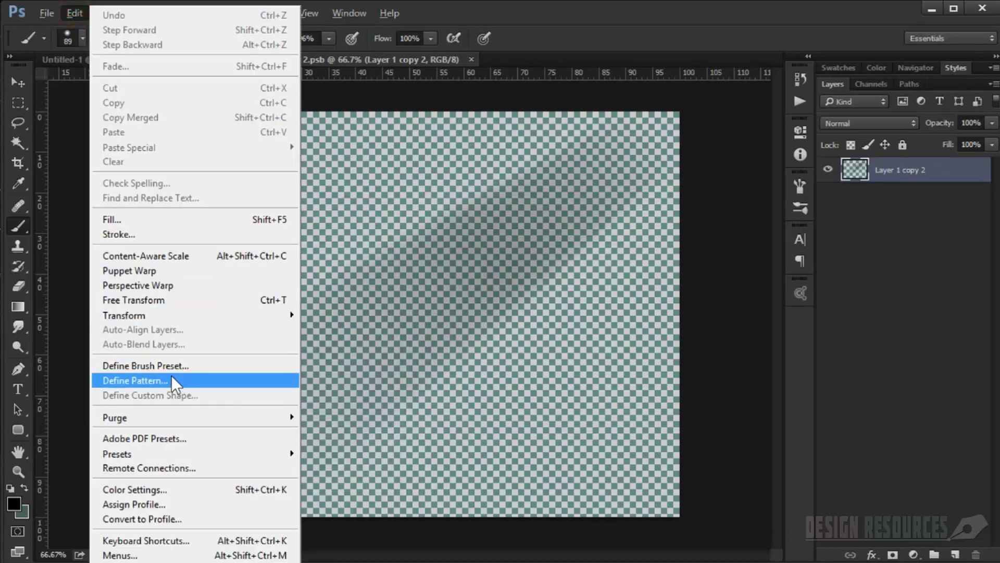
{"action": "left_click", "coordinate": [156, 366]}
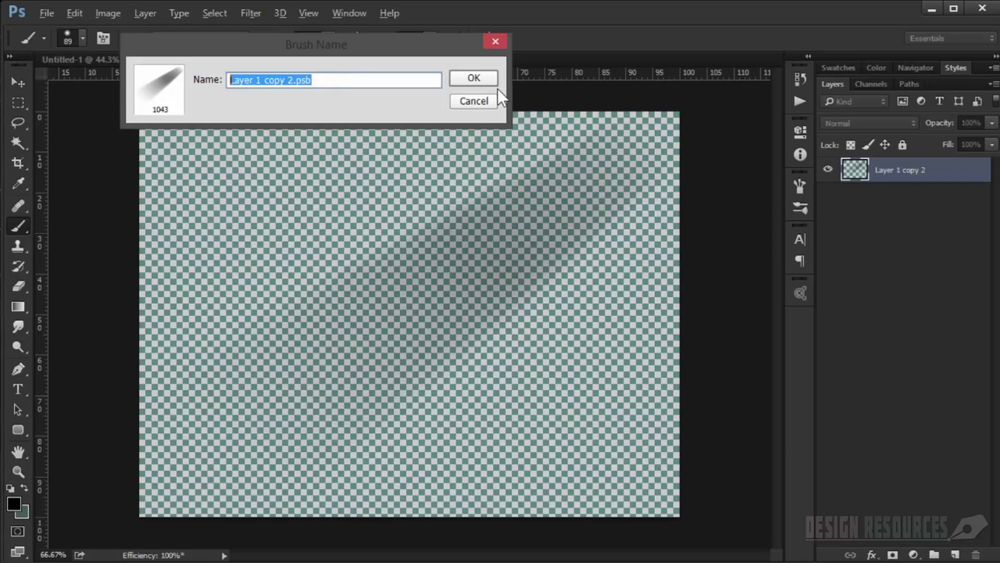
{"action": "type", "text": "Light"}
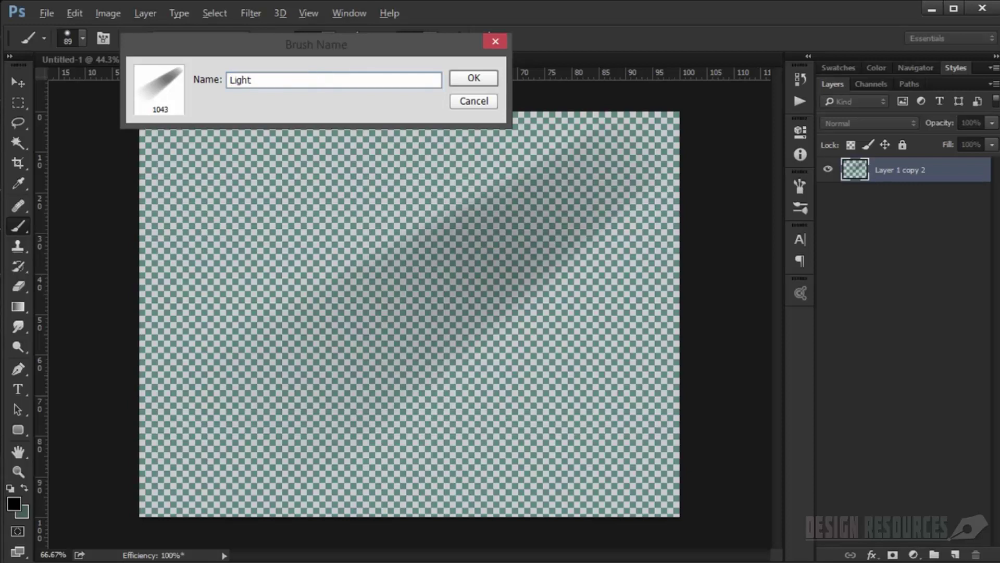
{"action": "type", "text": "_3"}
{"action": "key", "text": "Return"}
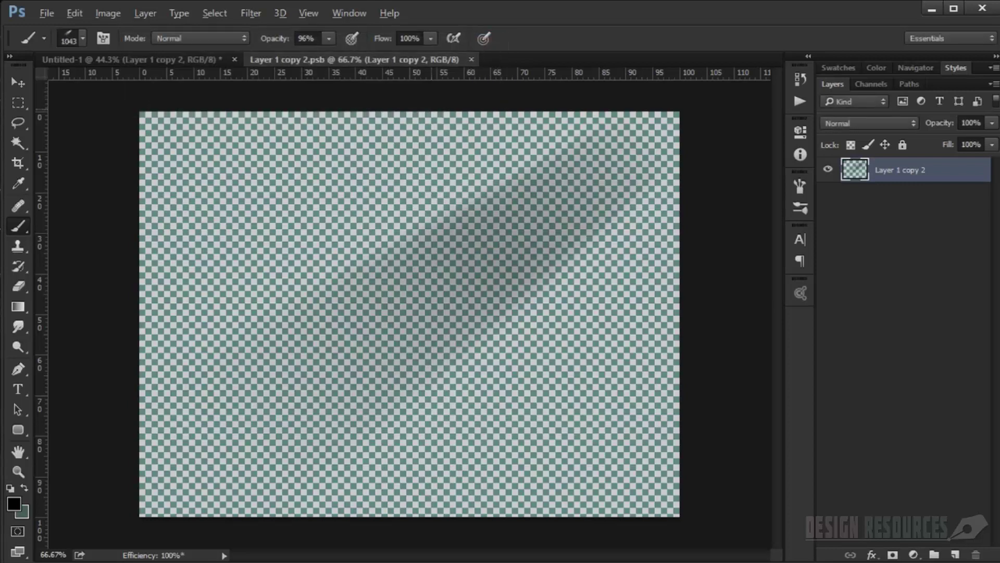
Close the .psb document, hide the dark ray layer and set the foreground colour to white.
{"action": "left_click", "coordinate": [470, 59]}
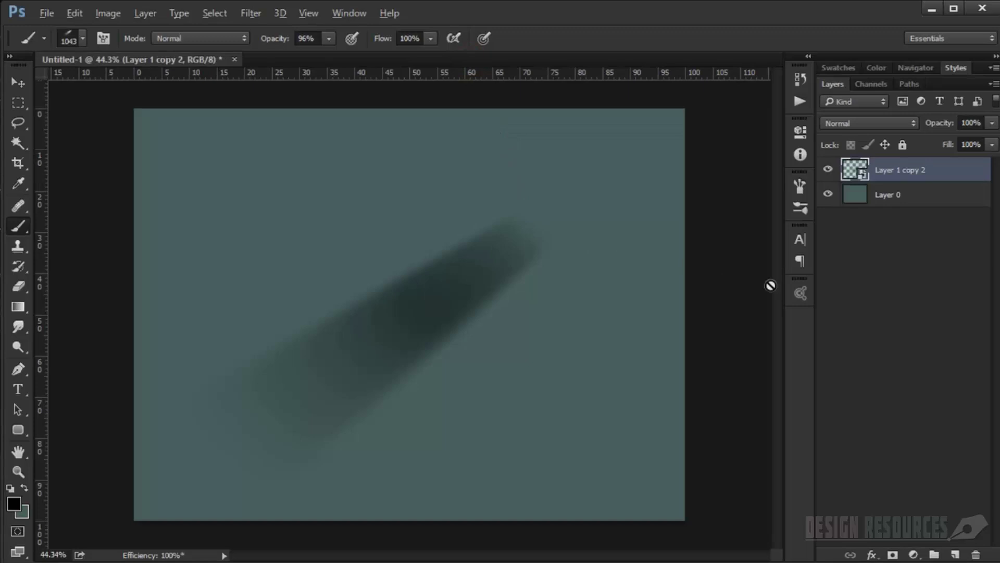
{"action": "left_click", "coordinate": [827, 169]}
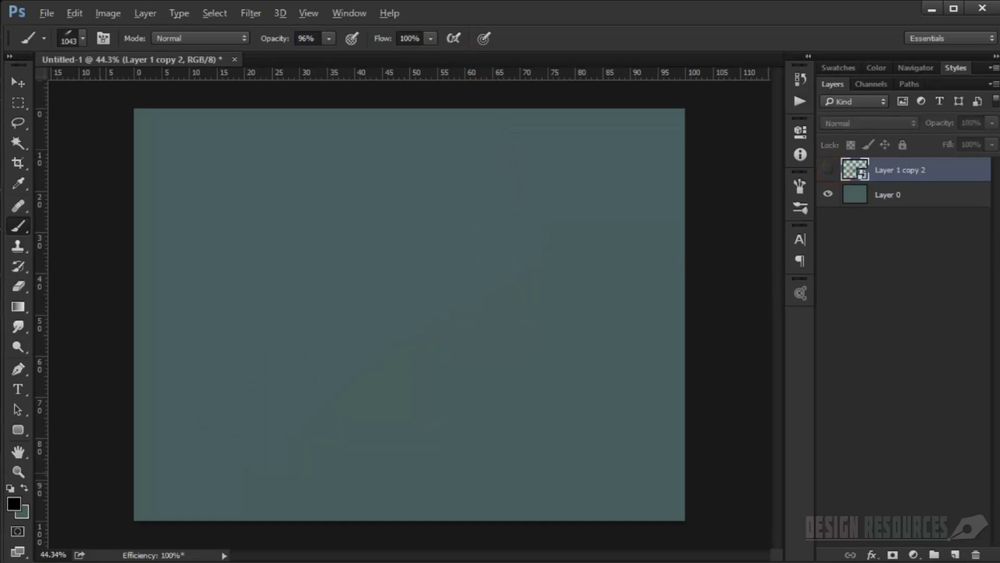
{"action": "left_click", "coordinate": [16, 501]}
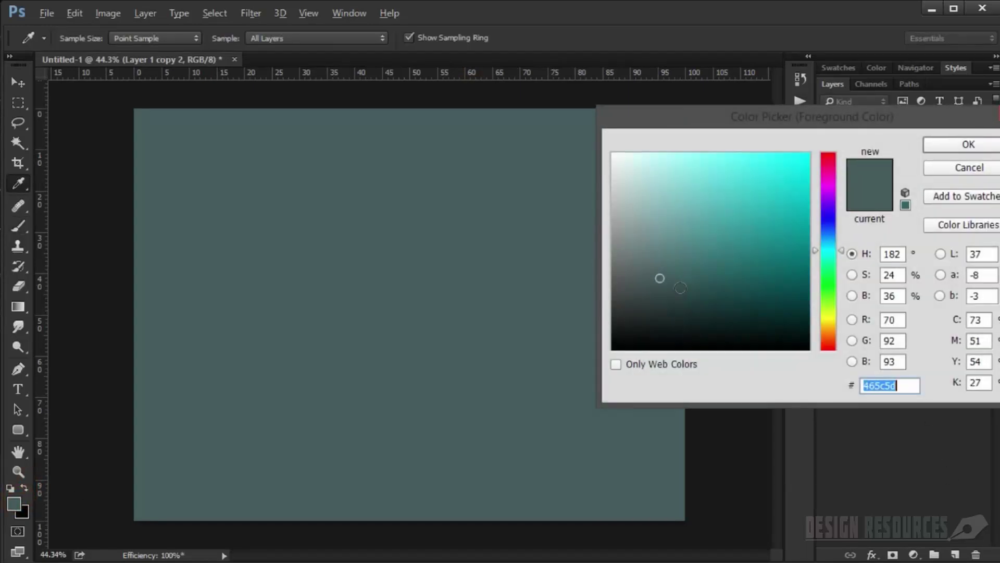
{"action": "left_click", "coordinate": [613, 154]}
{"action": "left_click", "coordinate": [968, 144]}
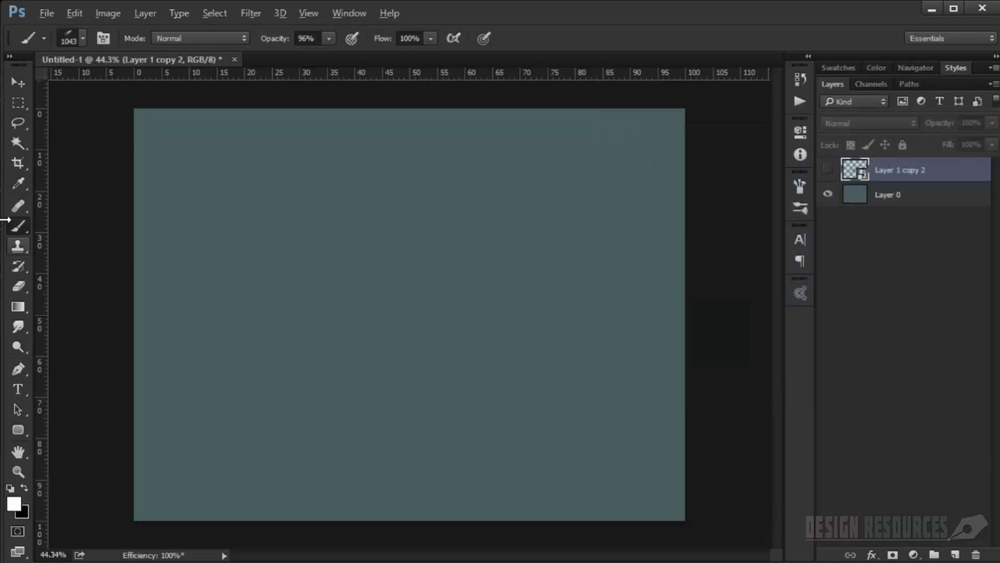
Pick the new 1043 px light-beam brush and add an empty test layer.
{"action": "right_click", "coordinate": [371, 233]}
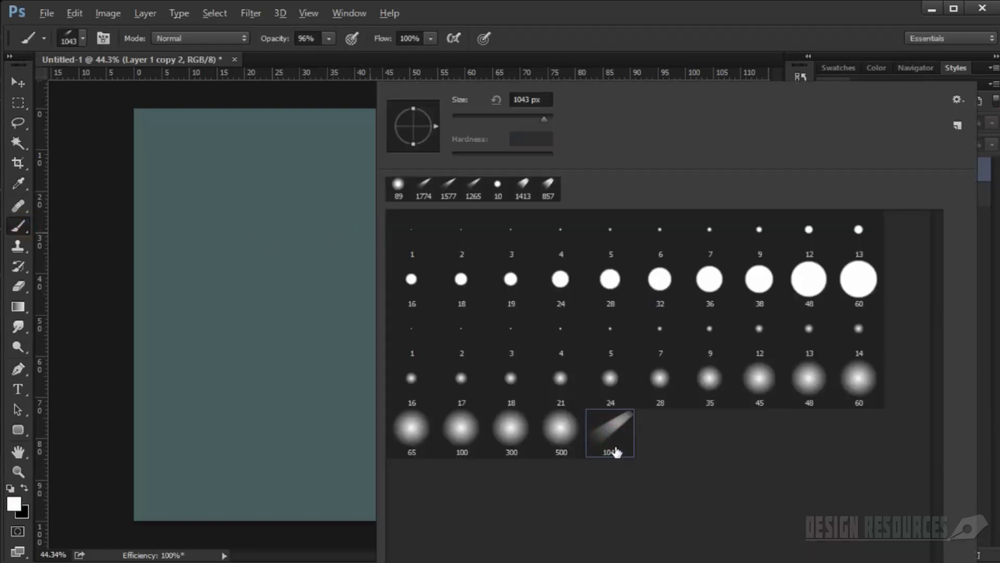
{"action": "left_click", "coordinate": [579, 25]}
{"action": "left_click", "coordinate": [934, 554]}
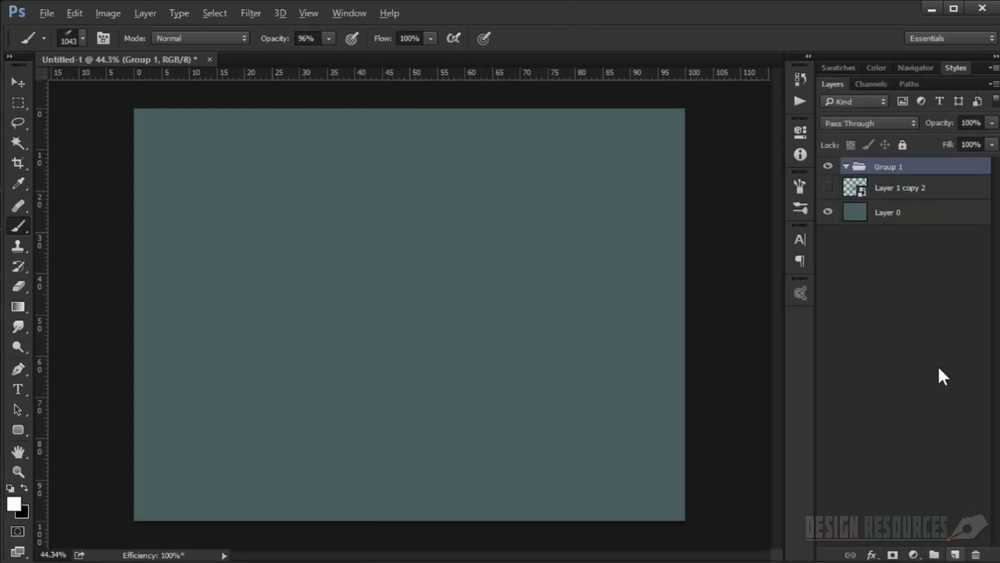
{"action": "key", "text": "ctrl+z"}
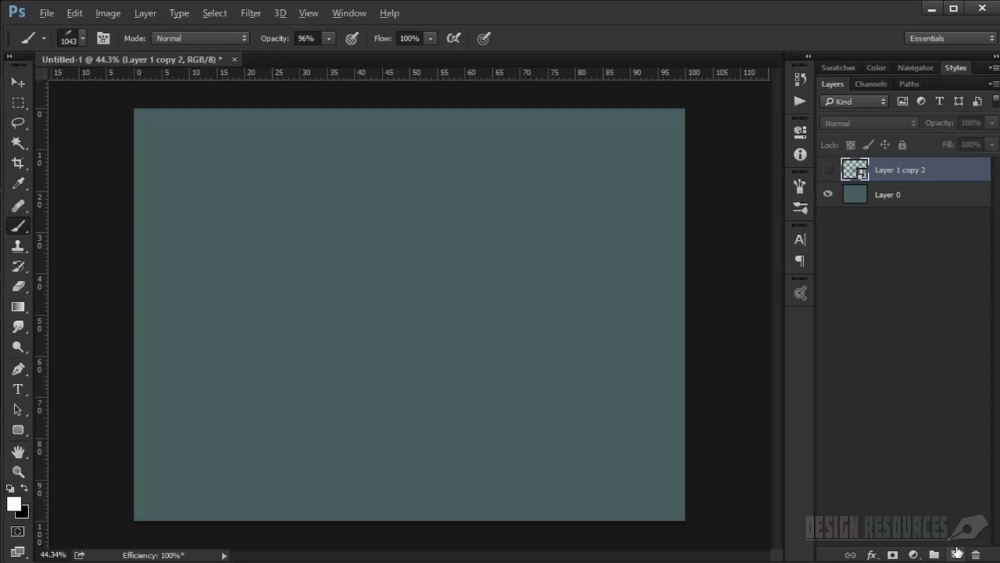
{"action": "left_click", "coordinate": [955, 553]}
Stamp a 1043 px test beam from the top-right corner, then undo it.
{"action": "left_click", "coordinate": [576, 196], "text": "shift"}
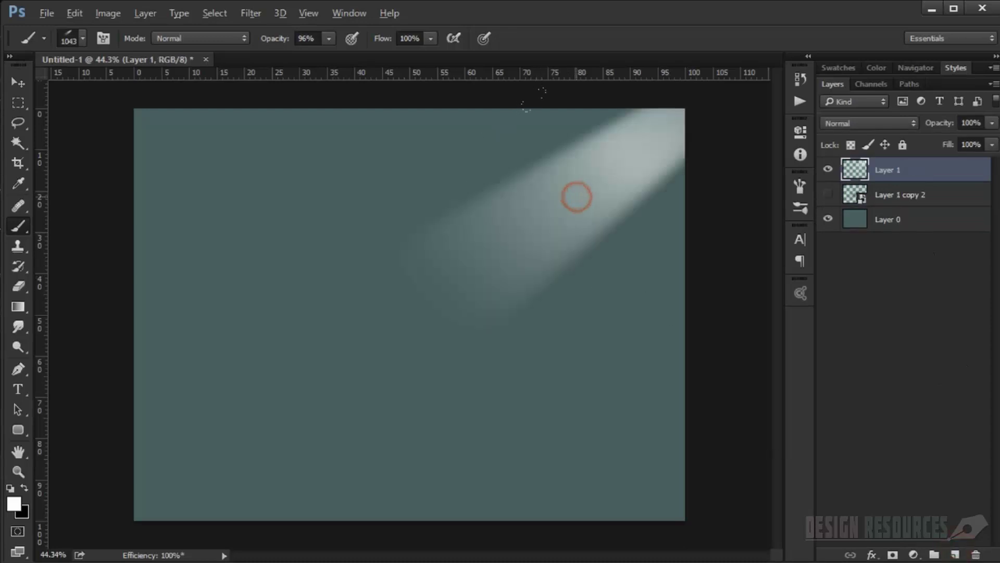
{"action": "scroll", "coordinate": [527, 271], "scroll_direction": "up", "scroll_amount": 2, "text": "alt"}
{"action": "scroll", "coordinate": [461, 299], "scroll_direction": "down", "scroll_amount": 2, "text": "alt"}
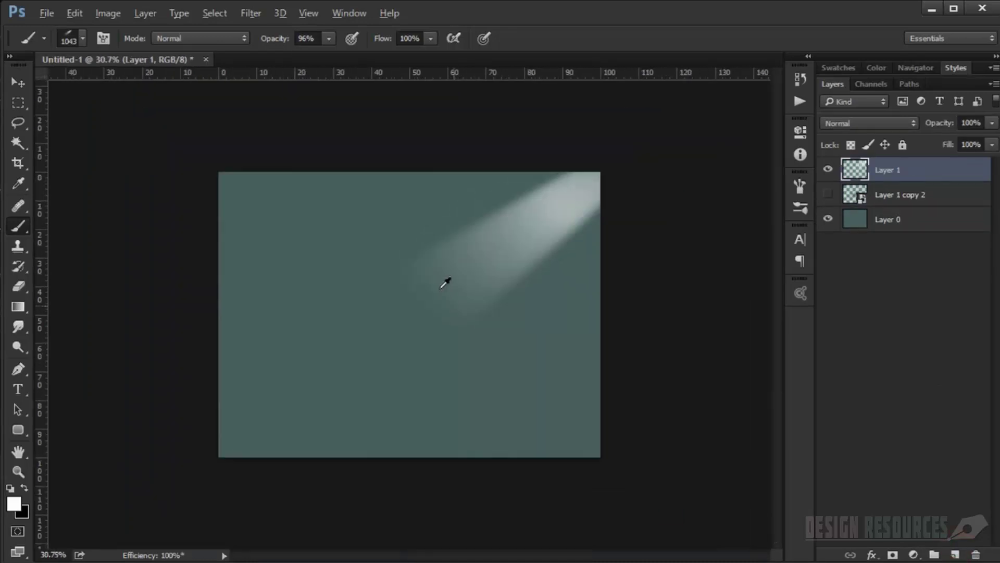
{"action": "key", "text": "ctrl+z"}
Enlarge the brush to 1583 px, test a larger beam, undo it, and select test Layer 1.
{"action": "left_click_drag", "start_coordinate": [406, 288], "coordinate": [508, 348]}
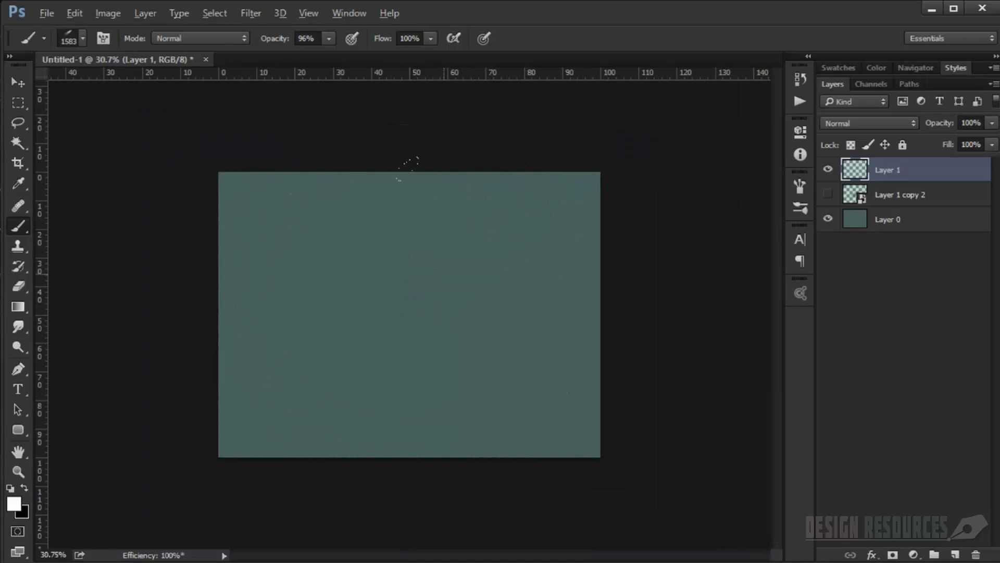
{"action": "left_click", "coordinate": [458, 274], "text": "shift"}
{"action": "scroll", "coordinate": [278, 481], "scroll_direction": "down", "scroll_amount": 1, "text": "alt"}
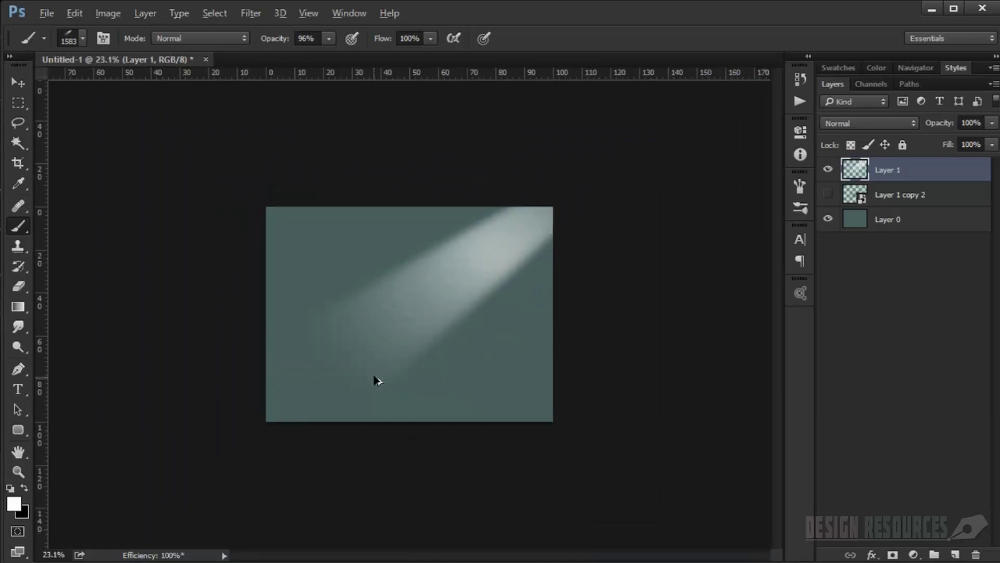
{"action": "key", "text": "ctrl+z"}
{"action": "scroll", "coordinate": [413, 346], "scroll_direction": "up", "scroll_amount": 2, "text": "alt"}
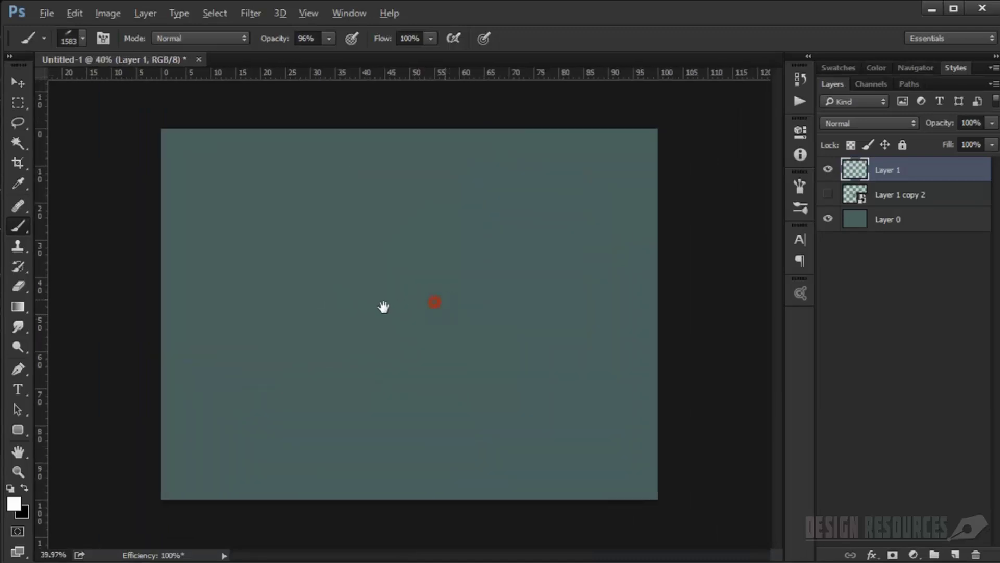
{"action": "scroll", "coordinate": [388, 315], "scroll_direction": "up", "scroll_amount": 1, "text": "alt"}
{"action": "scroll", "coordinate": [388, 315], "scroll_direction": "right", "scroll_amount": 1}
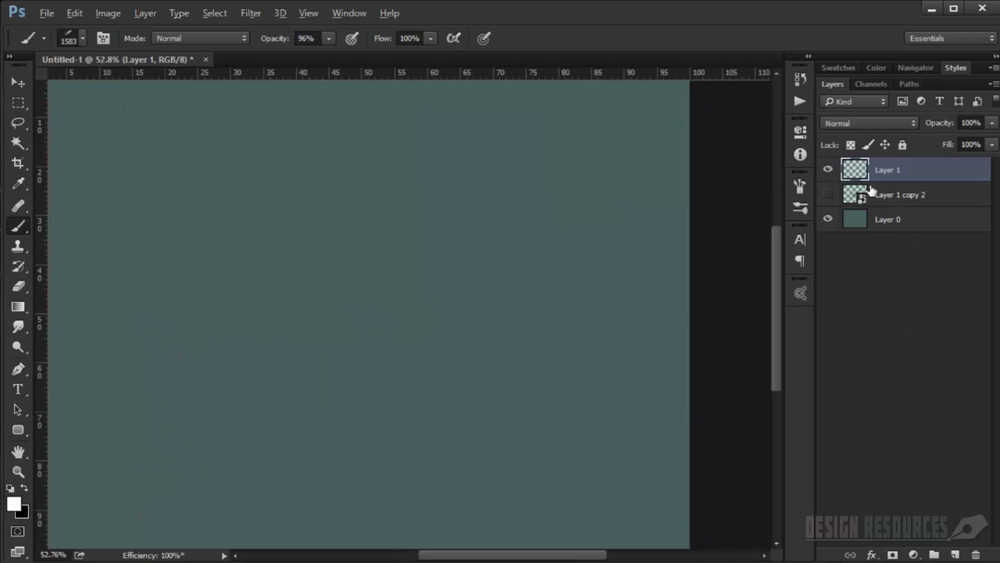
{"action": "left_click", "coordinate": [829, 170]}
{"action": "key", "text": "Delete"}
{"action": "key", "text": "Delete"}
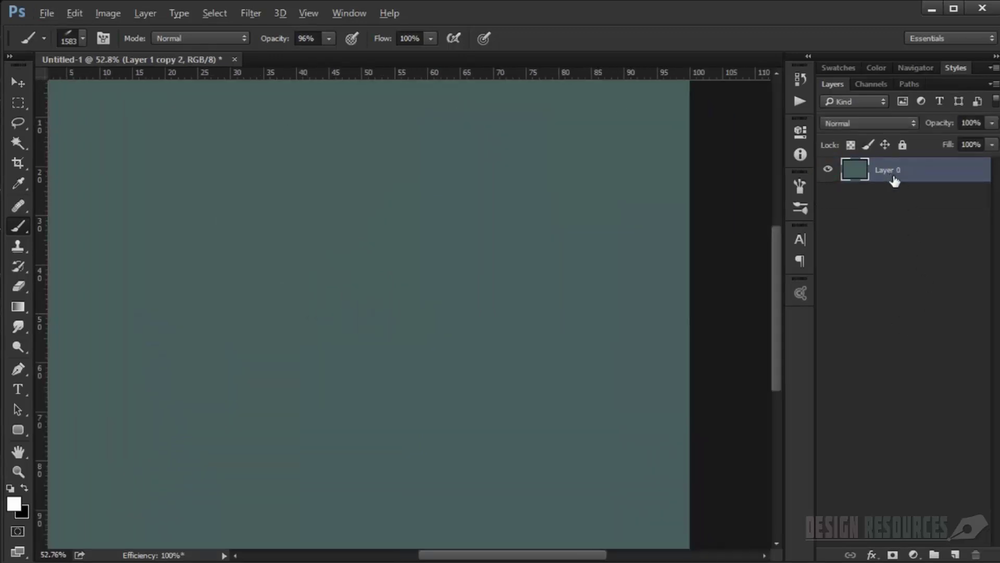
{"action": "scroll", "coordinate": [351, 304], "scroll_direction": "down", "scroll_amount": 2, "text": "alt"}
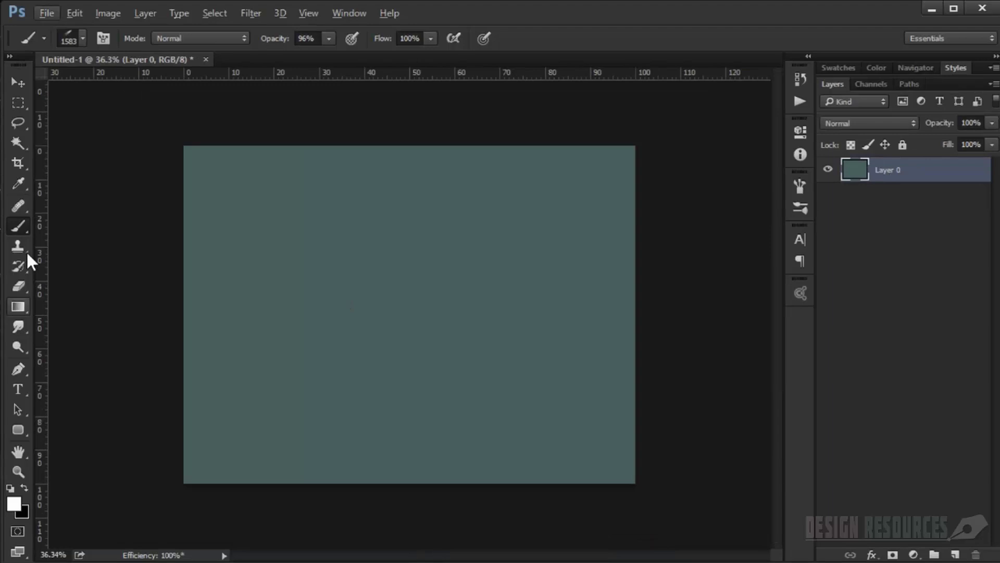
{"action": "right_click", "coordinate": [341, 288]}
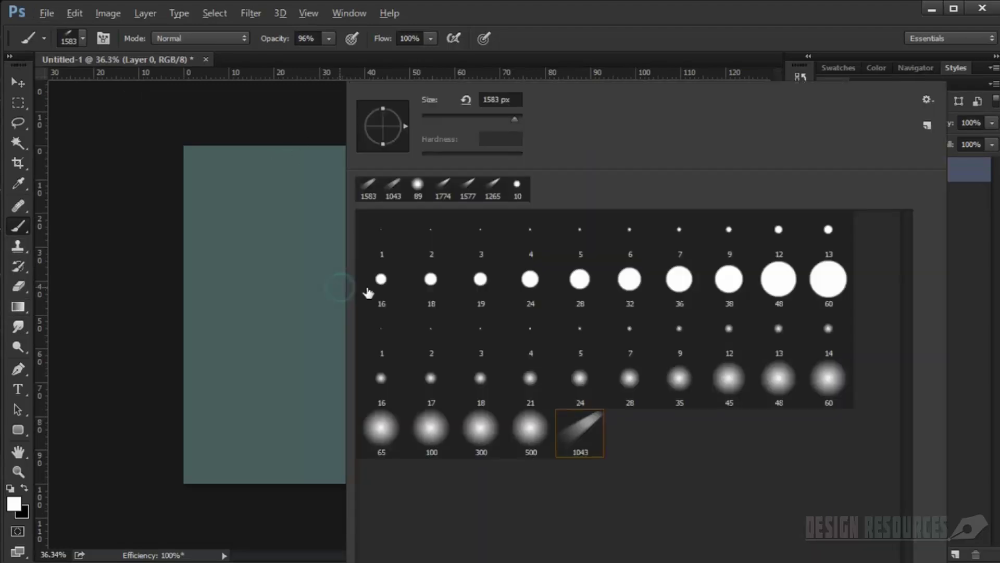
{"action": "left_click", "coordinate": [544, 237]}
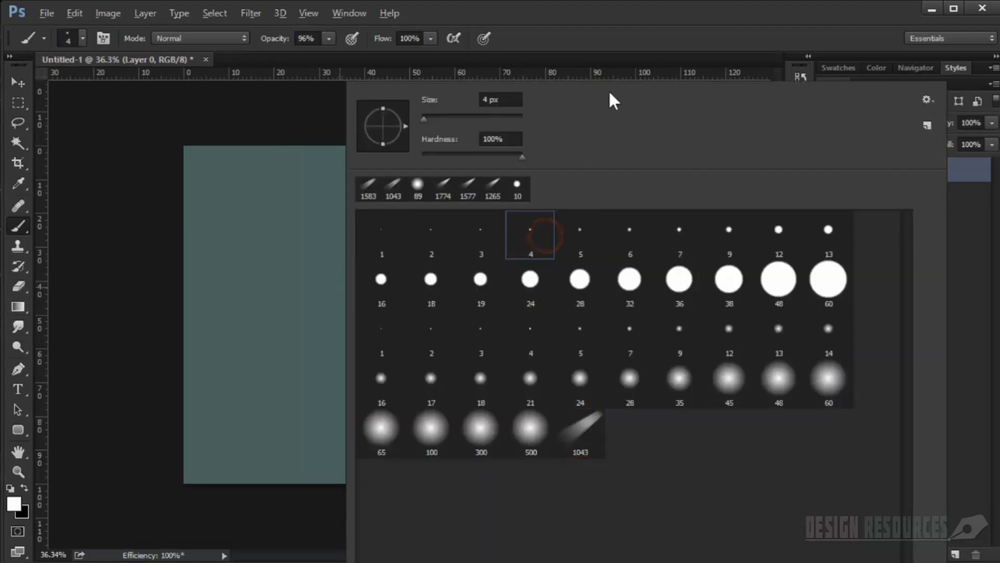
{"action": "left_click", "coordinate": [530, 349]}
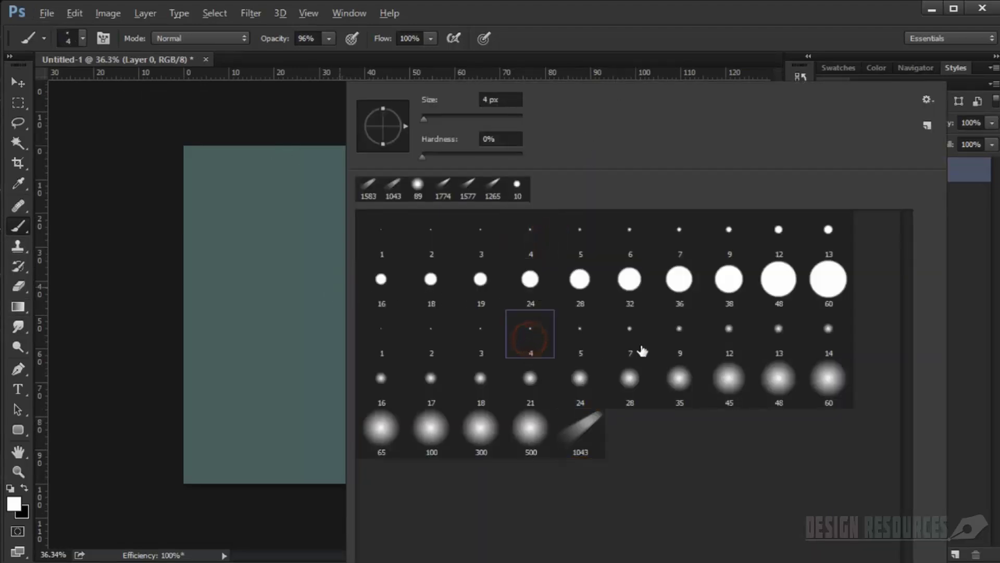
{"action": "left_click", "coordinate": [481, 386]}
{"action": "key", "text": "Return"}
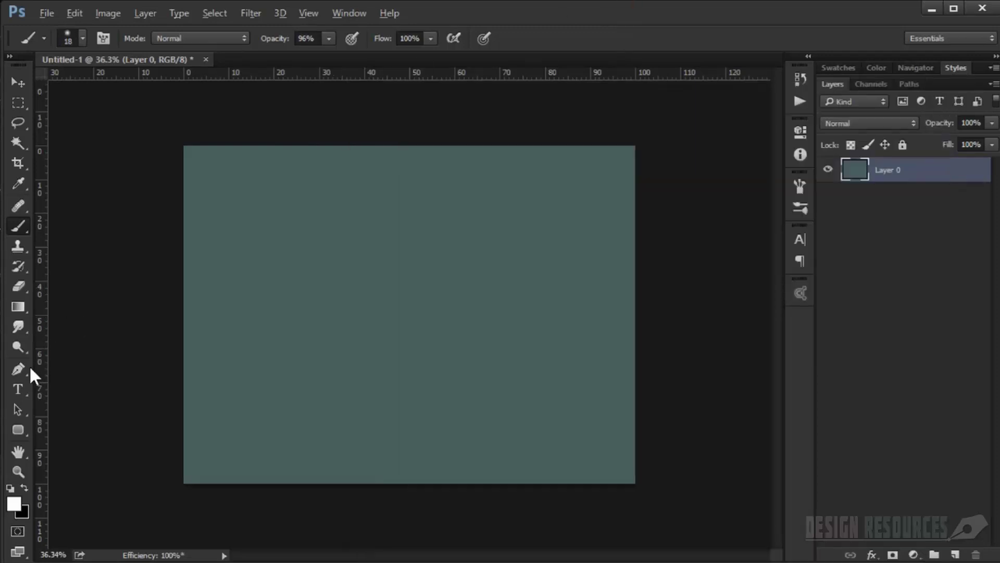
{"action": "left_click", "coordinate": [19, 368]}
{"action": "left_click", "coordinate": [24, 487]}
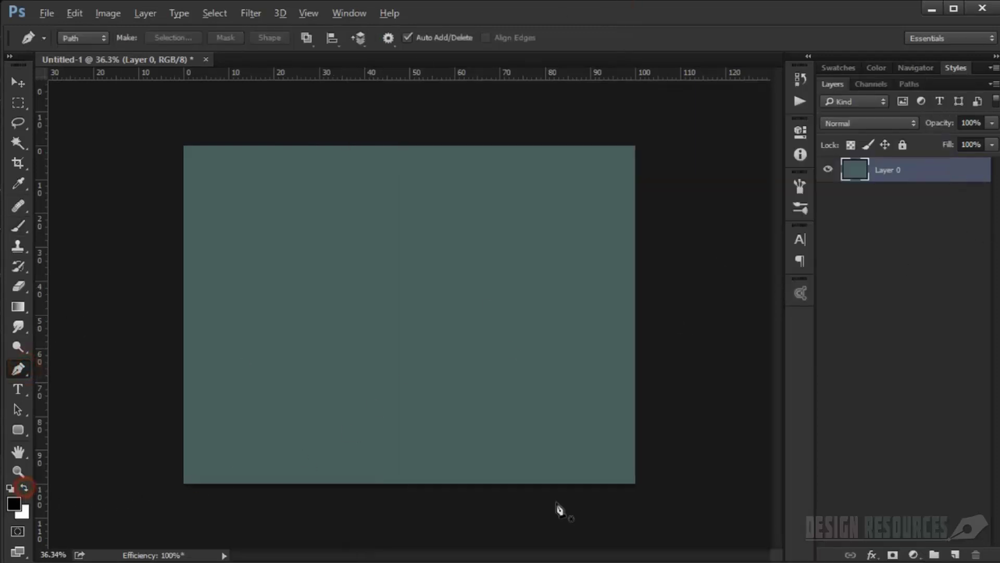
{"action": "left_click", "coordinate": [957, 555]}
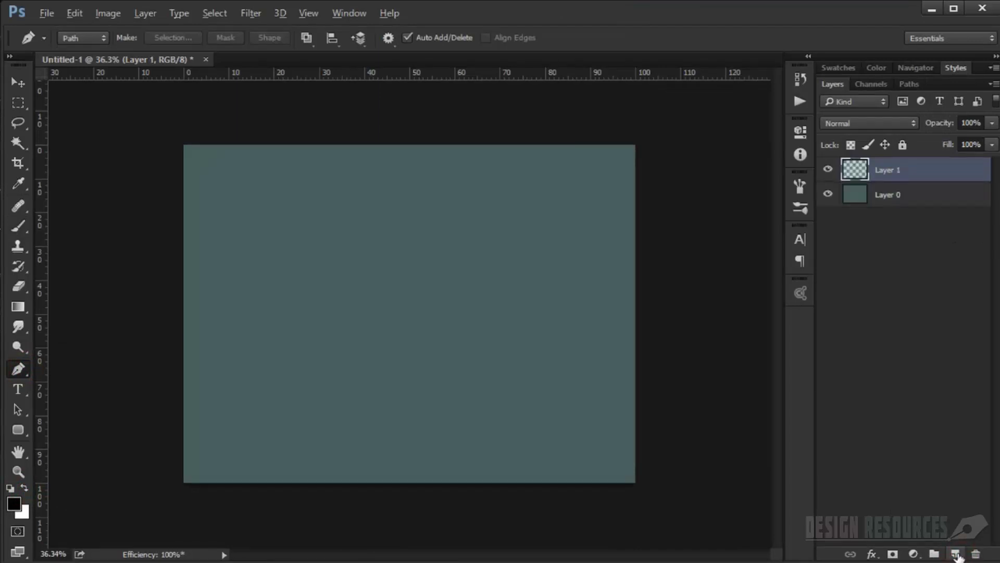
{"action": "scroll", "coordinate": [514, 312], "scroll_direction": "up", "scroll_amount": 1}
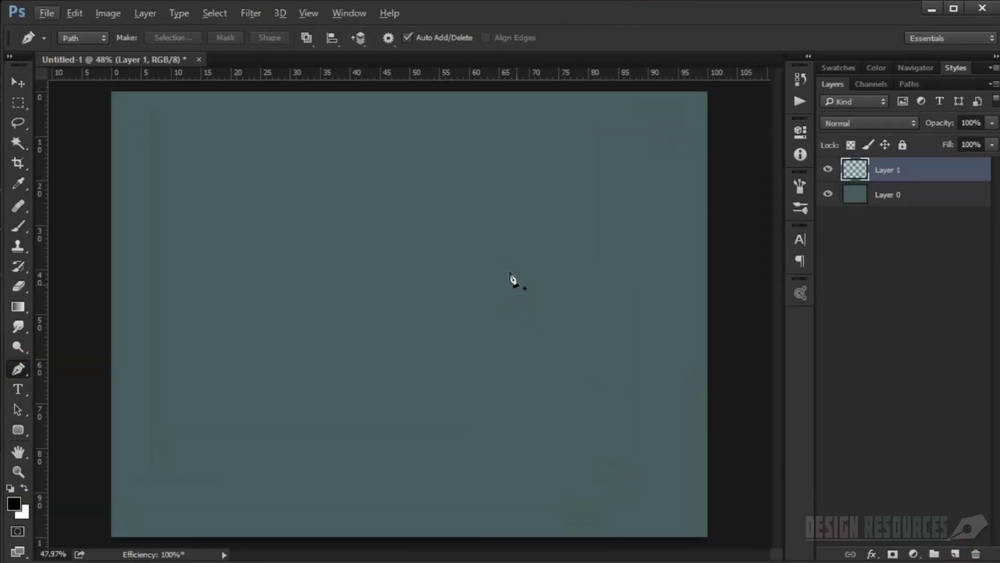
Draw the first narrow, closed ray-shaped path with the Pen tool.
{"action": "left_click", "coordinate": [519, 195]}
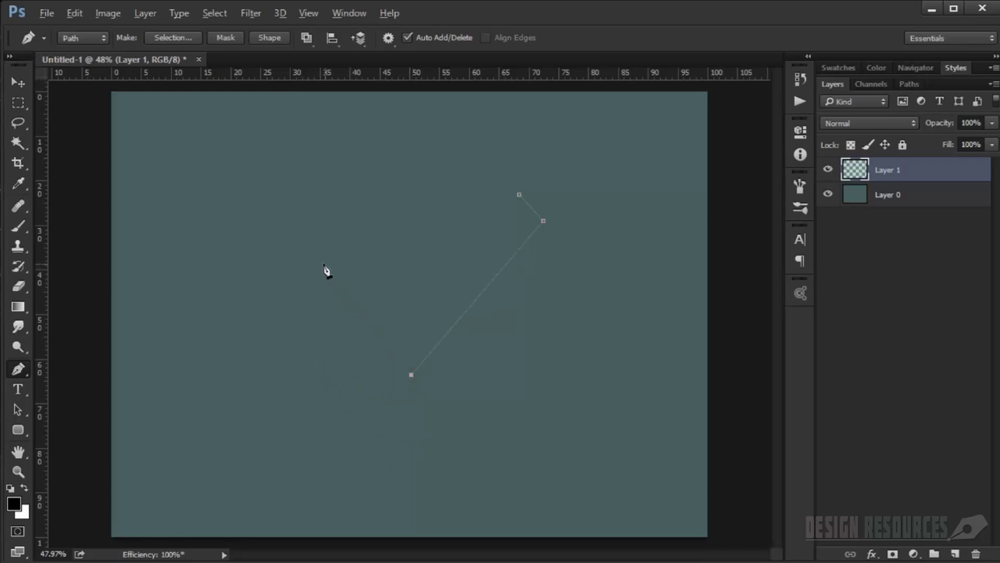
{"action": "left_click", "coordinate": [324, 263]}
{"action": "left_click", "coordinate": [519, 194]}
{"action": "scroll", "coordinate": [537, 267], "scroll_direction": "up", "scroll_amount": 2}
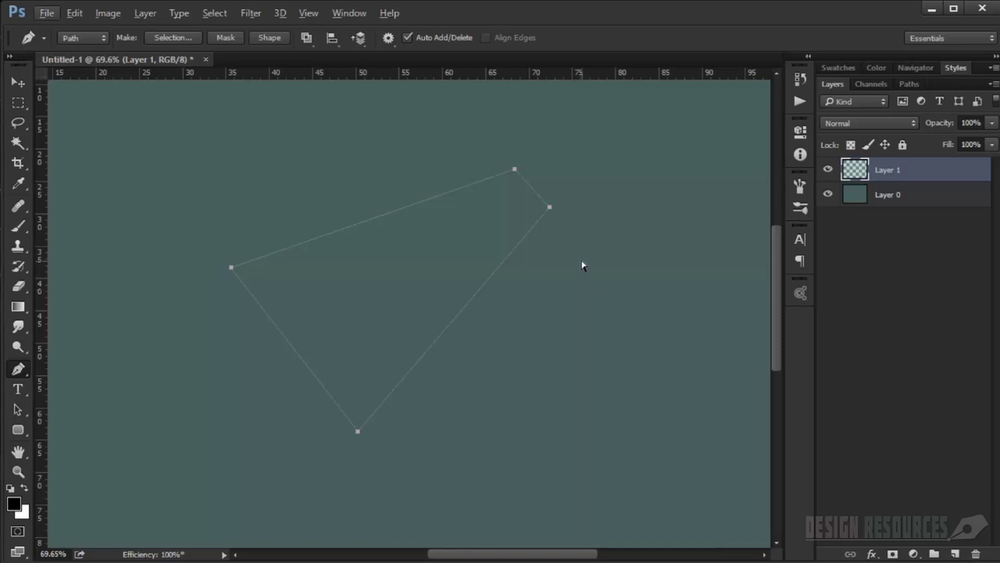
{"action": "key", "text": "Escape"}
{"action": "scroll", "coordinate": [521, 185], "scroll_direction": "up", "scroll_amount": 3}
{"action": "left_click_drag", "start_coordinate": [396, 281], "coordinate": [500, 261]}
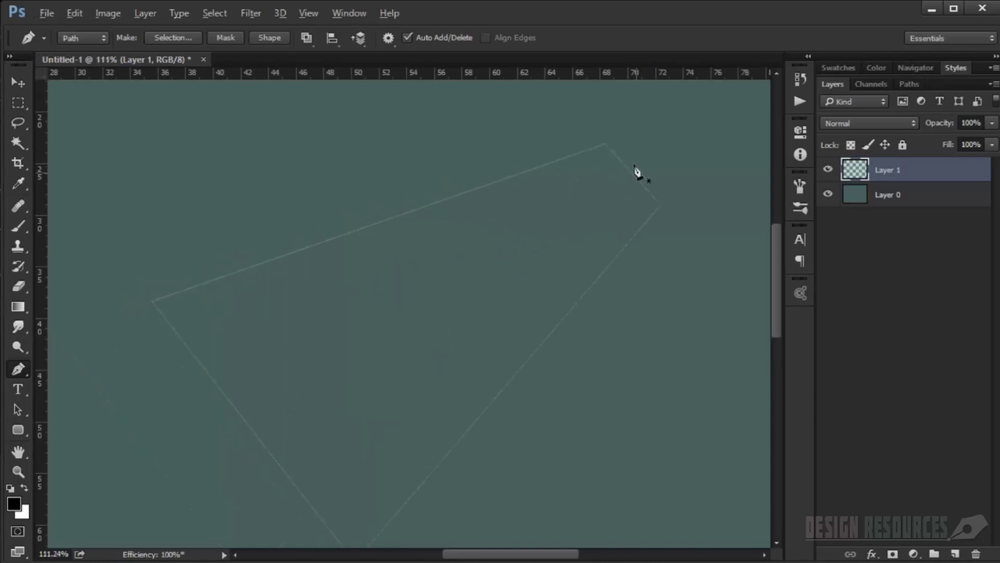
Draw two more closed ray paths converging on the same upper-right tip.
{"action": "left_click", "coordinate": [605, 145]}
{"action": "left_click", "coordinate": [164, 315]}
{"action": "left_click", "coordinate": [606, 145]}
{"action": "left_click", "coordinate": [614, 155]}
{"action": "left_click", "coordinate": [623, 165]}
{"action": "left_click", "coordinate": [643, 183]}
{"action": "left_click", "coordinate": [644, 185]}
{"action": "left_click_drag", "start_coordinate": [578, 379], "coordinate": [511, 309]}
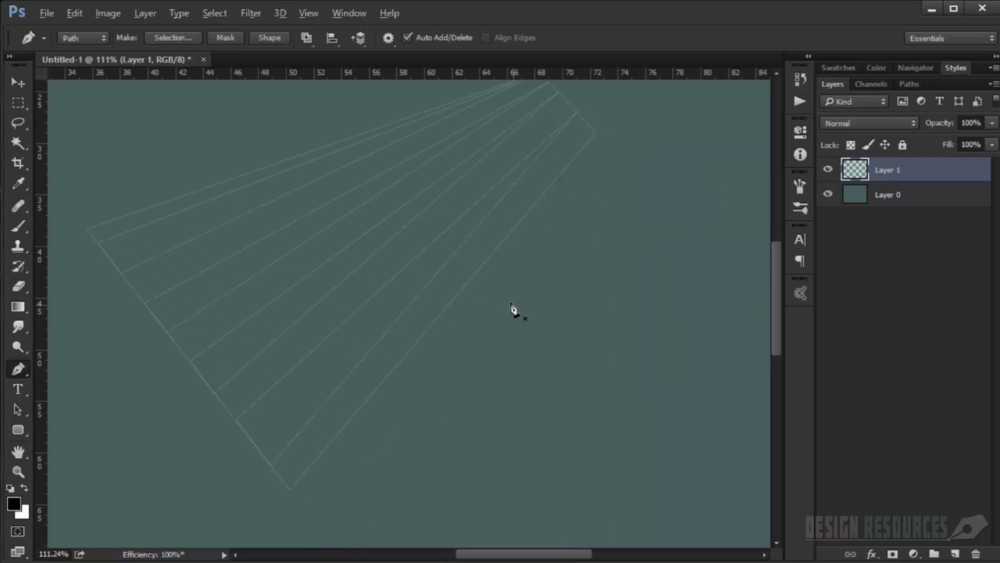
Turn the ray paths into an unfeathered selection, fill it with black, and deselect.
{"action": "scroll", "coordinate": [511, 309], "scroll_direction": "down", "scroll_amount": 2}
{"action": "right_click", "coordinate": [456, 233]}
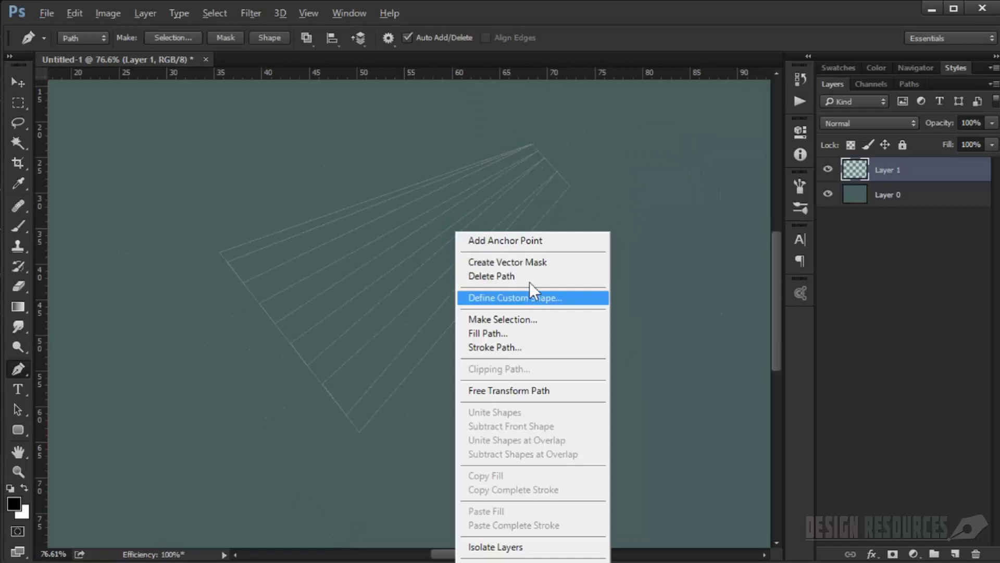
{"action": "left_click", "coordinate": [532, 317]}
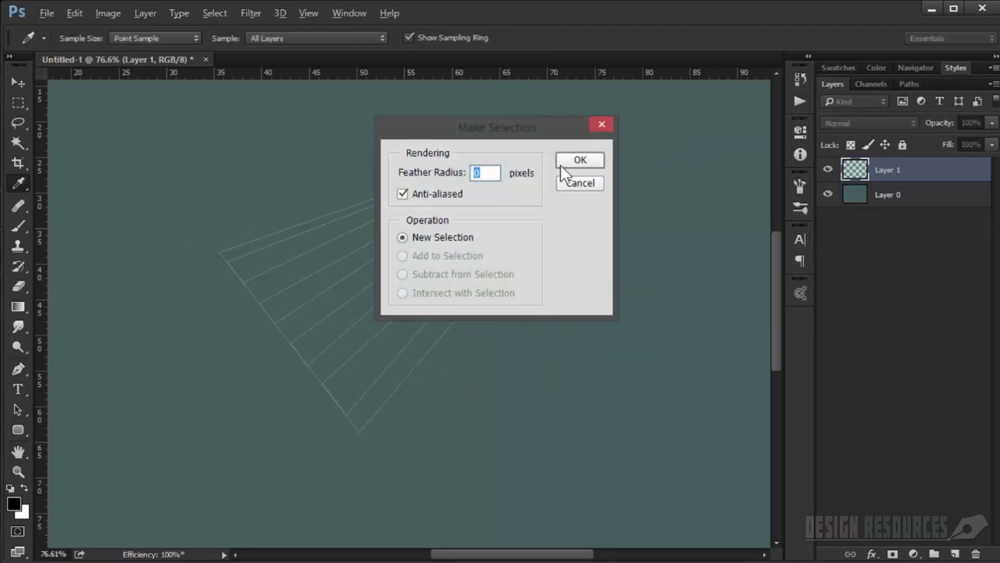
{"action": "left_click", "coordinate": [580, 160]}
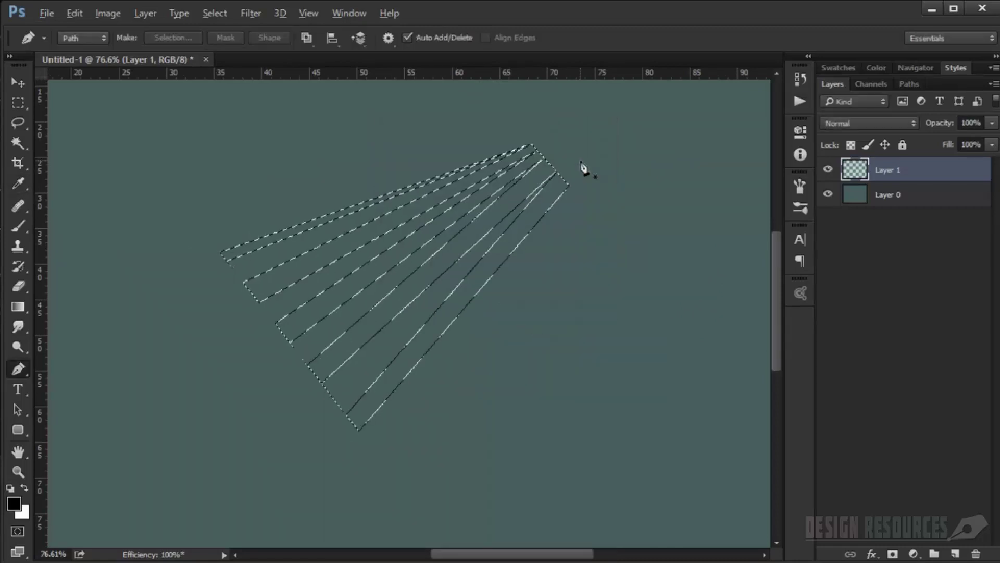
{"action": "scroll", "coordinate": [487, 263], "scroll_direction": "up", "scroll_amount": 2}
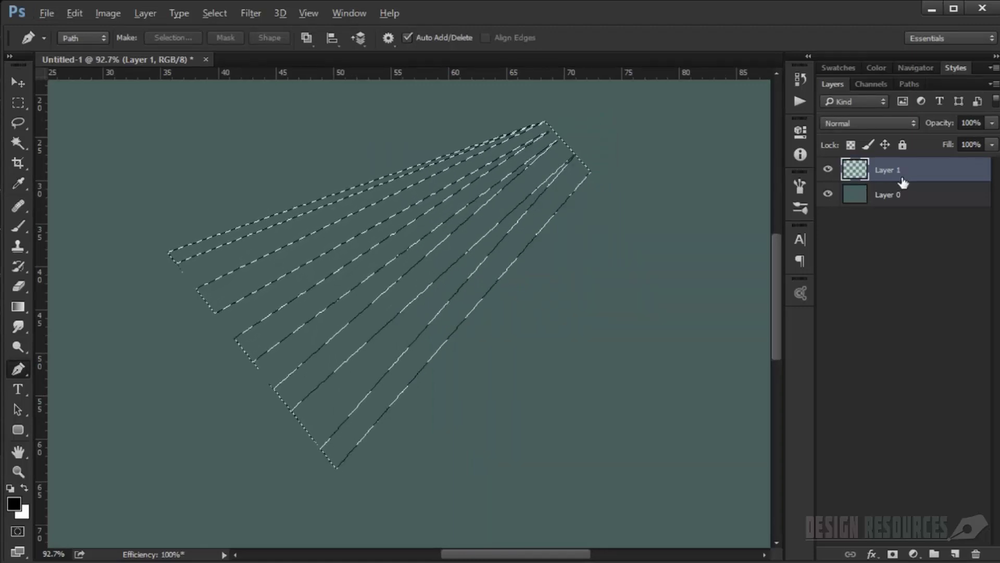
{"action": "key", "text": "alt+BackSpace"}
{"action": "scroll", "coordinate": [442, 468], "scroll_direction": "up", "scroll_amount": 2}
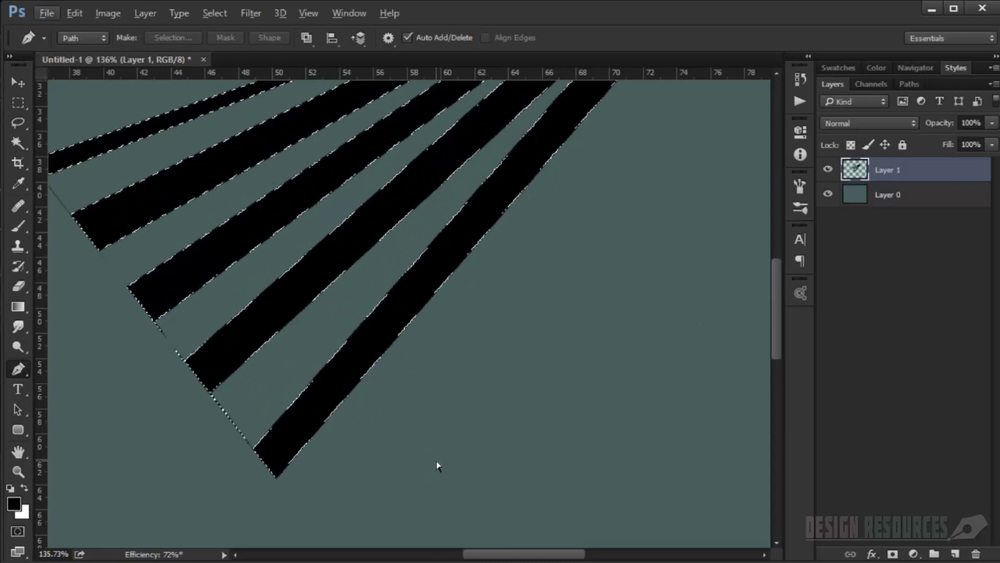
{"action": "key", "text": "ctrl+d"}
Scale the black stripes down to about 47% with Free Transform.
{"action": "scroll", "coordinate": [381, 402], "scroll_direction": "down", "scroll_amount": 3}
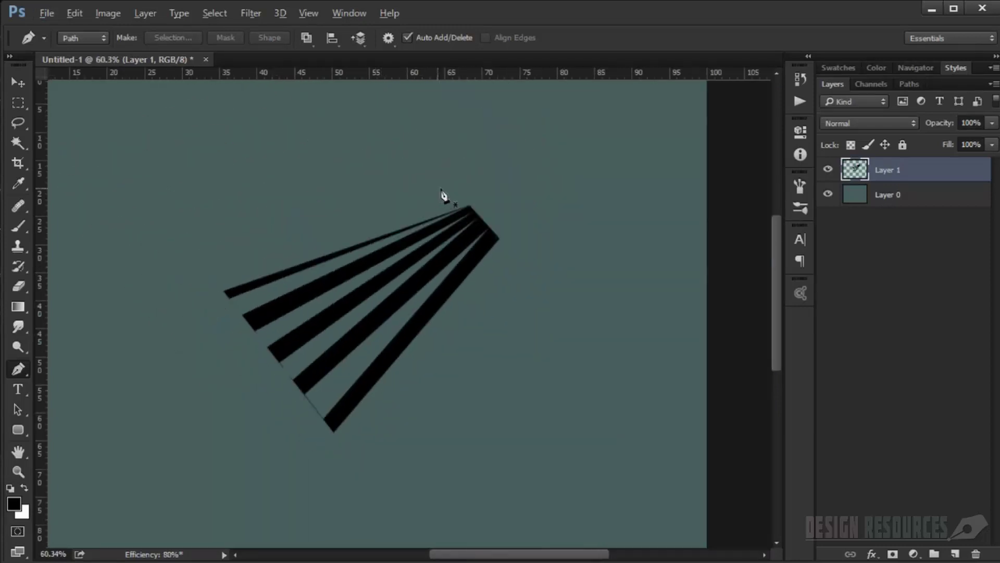
{"action": "scroll", "coordinate": [460, 212], "scroll_direction": "down", "scroll_amount": 1}
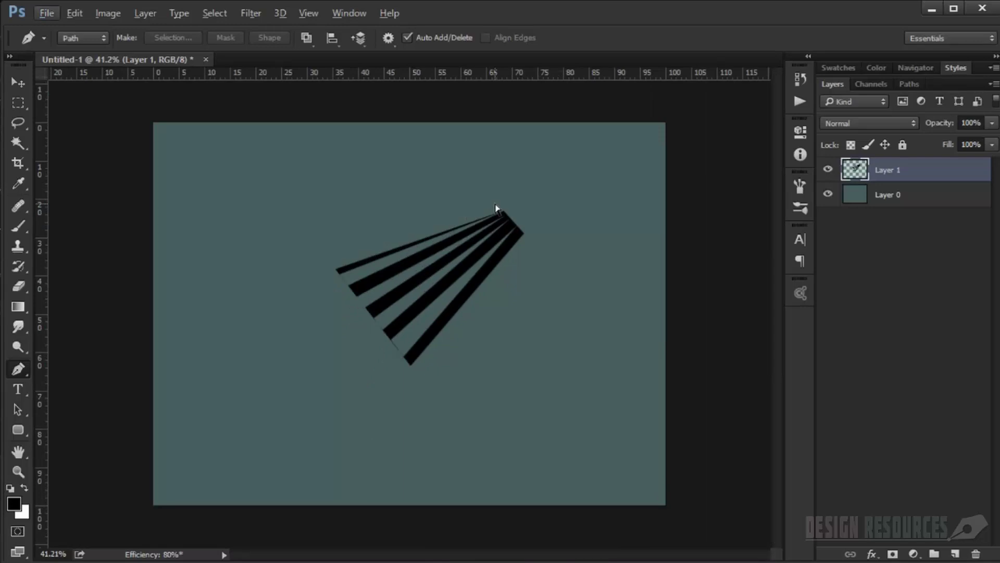
{"action": "key", "text": "ctrl+t"}
{"action": "left_click_drag", "start_coordinate": [524, 209], "coordinate": [476, 252]}
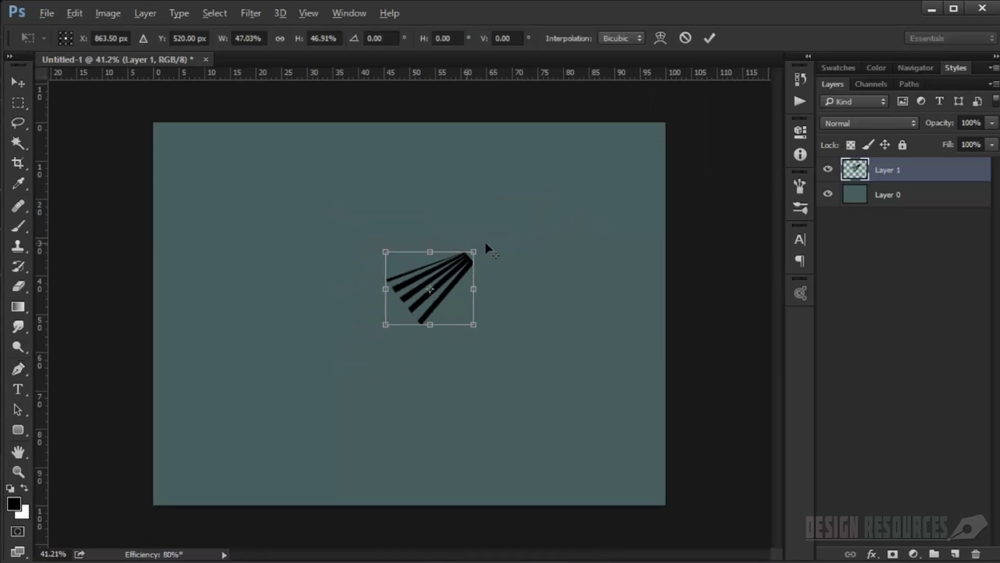
{"action": "key", "text": "Return"}
{"action": "key", "text": "p"}
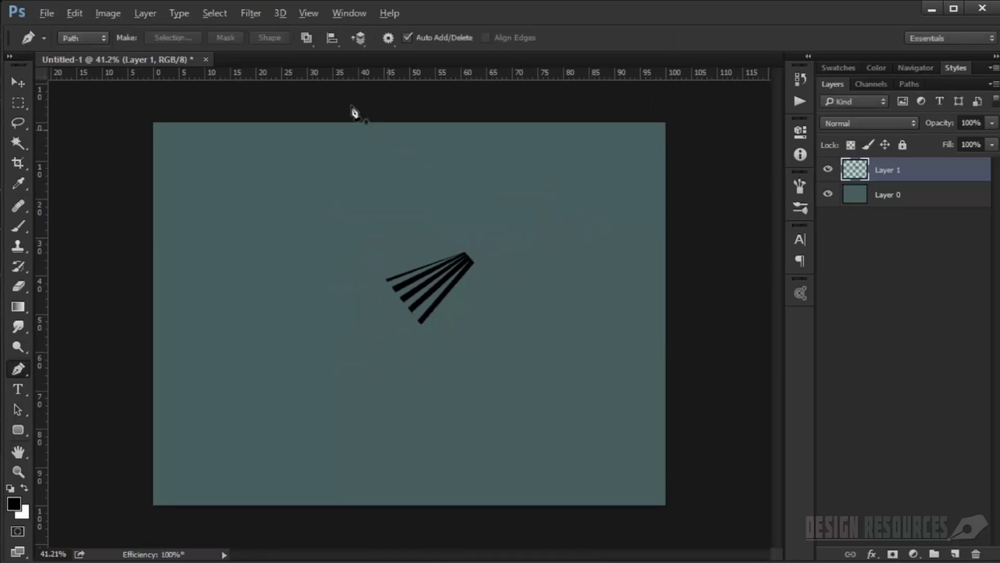
Apply a Zoom Radial Blur at Amount 100, Best quality, to the black stripes.
{"action": "left_click", "coordinate": [246, 13]}
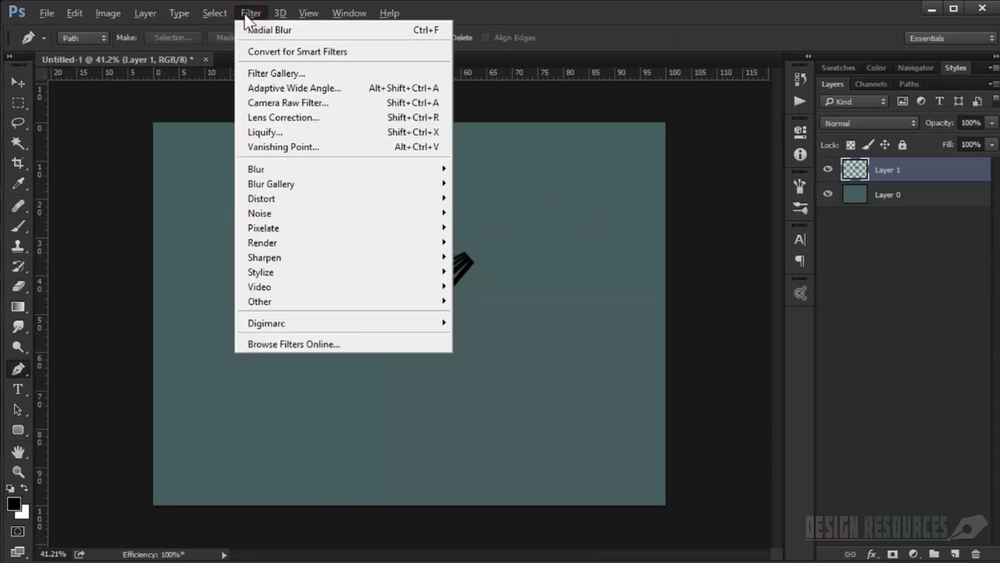
{"action": "mouse_move", "coordinate": [300, 168]}
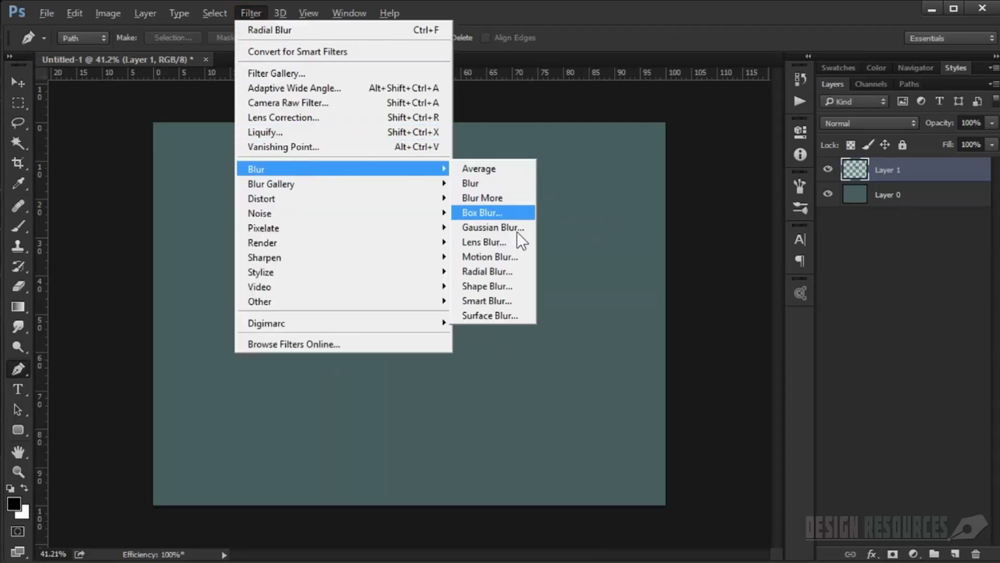
{"action": "left_click", "coordinate": [505, 270]}
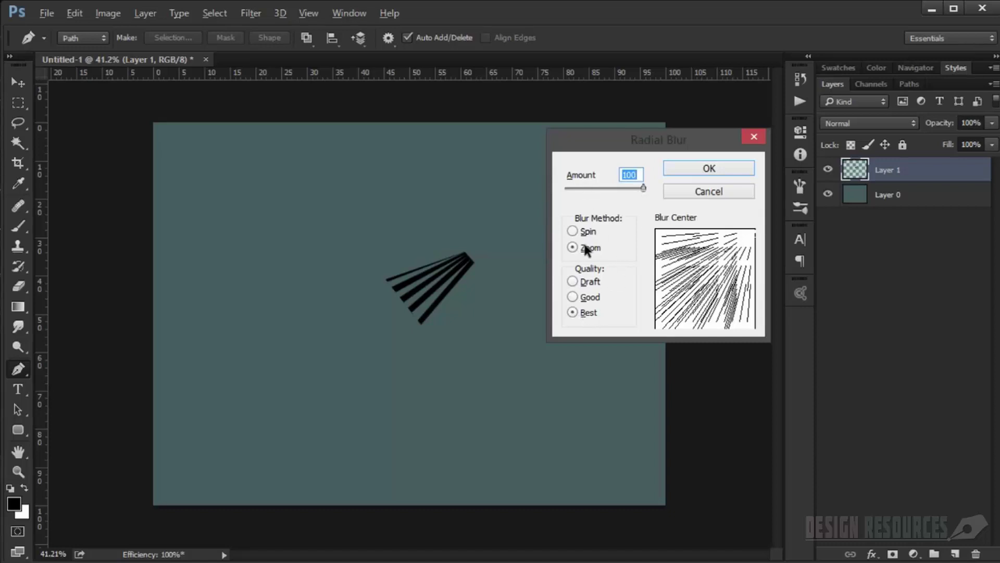
{"action": "left_click", "coordinate": [723, 167]}
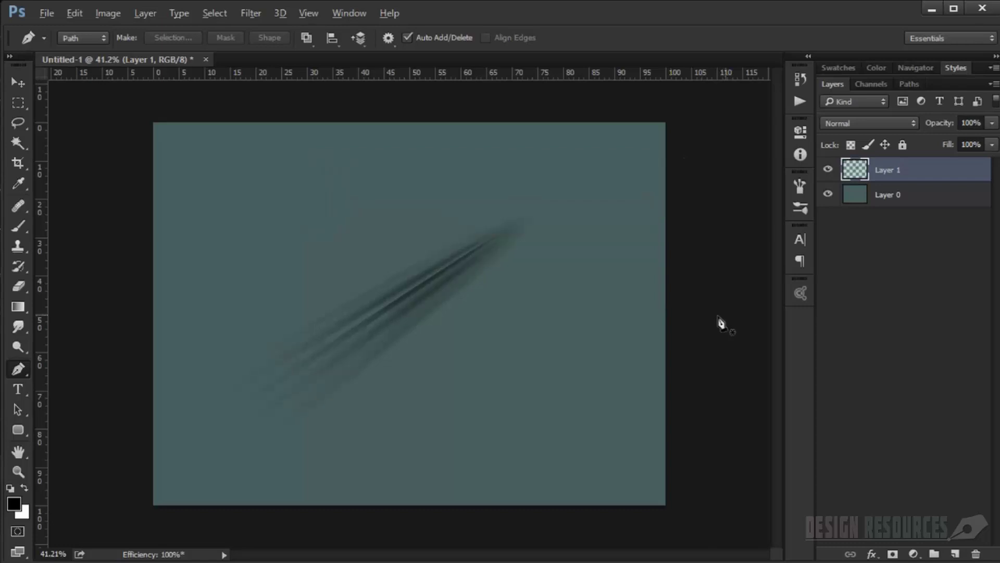
Duplicate Layer 1 and merge it with its copy into a denser Layer 1 copy.
{"action": "scroll", "coordinate": [384, 373], "scroll_direction": "up", "scroll_amount": 3, "text": "alt"}
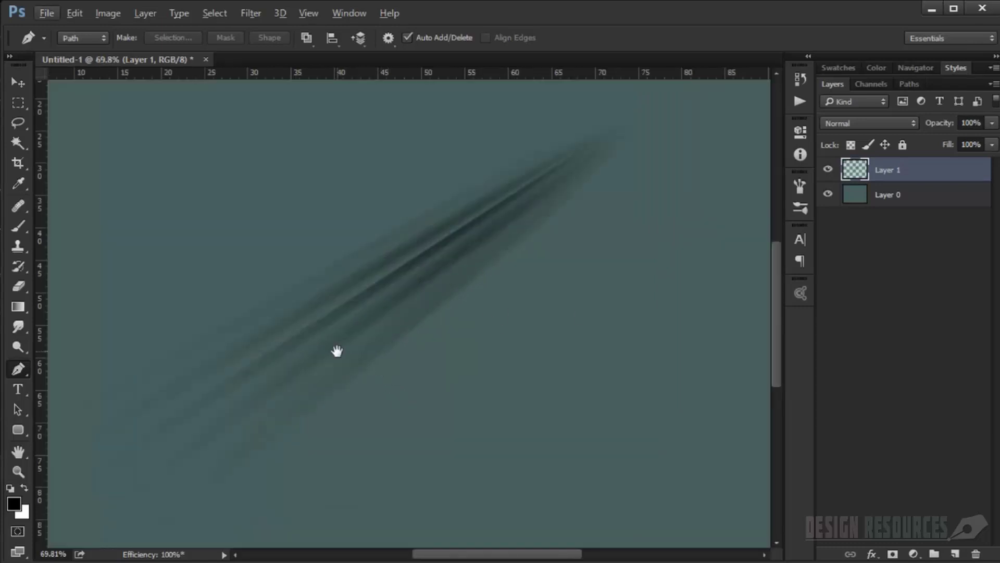
{"action": "left_click_drag", "start_coordinate": [337, 350], "coordinate": [429, 288]}
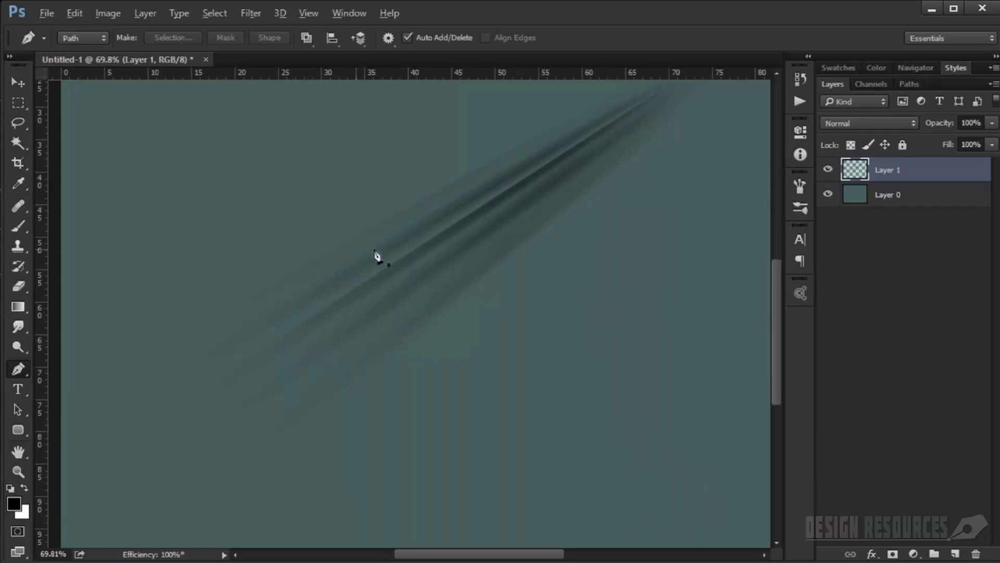
{"action": "left_click_drag", "start_coordinate": [574, 189], "coordinate": [560, 217]}
{"action": "scroll", "coordinate": [438, 315], "scroll_direction": "down", "scroll_amount": 3, "text": "alt"}
{"action": "scroll", "coordinate": [438, 315], "scroll_direction": "up", "scroll_amount": 3, "text": "alt"}
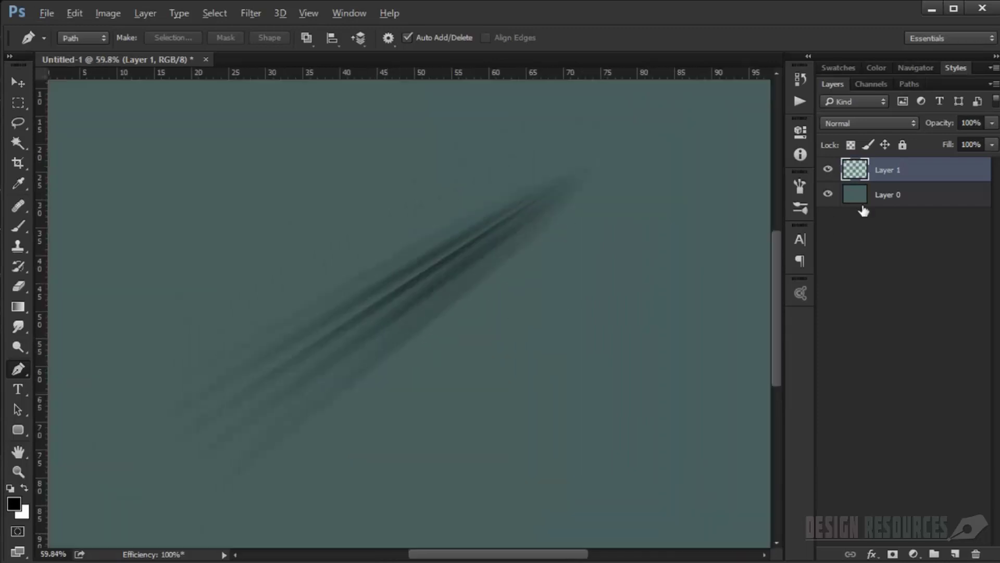
{"action": "key", "text": "ctrl+j"}
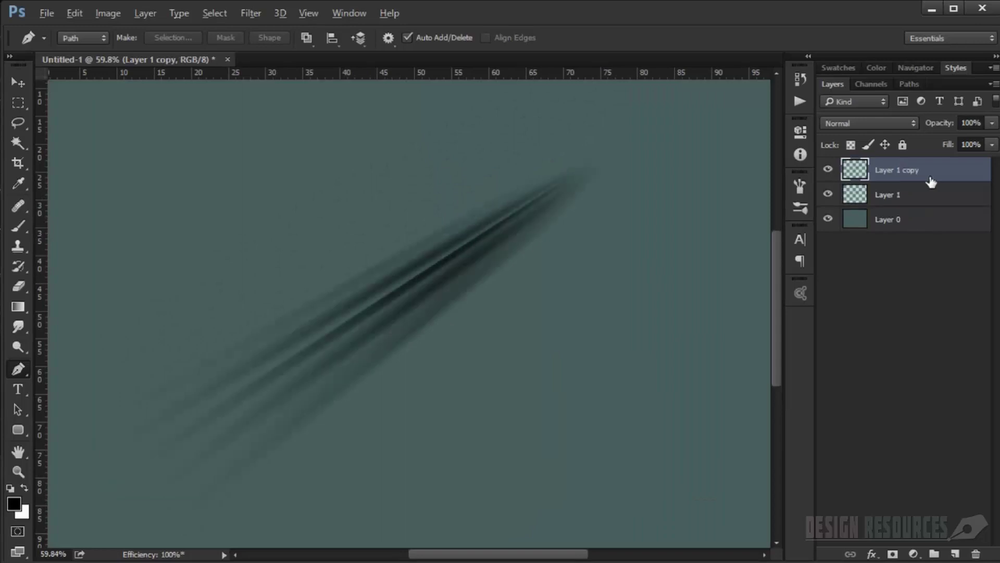
{"action": "left_click", "coordinate": [929, 196], "text": "shift"}
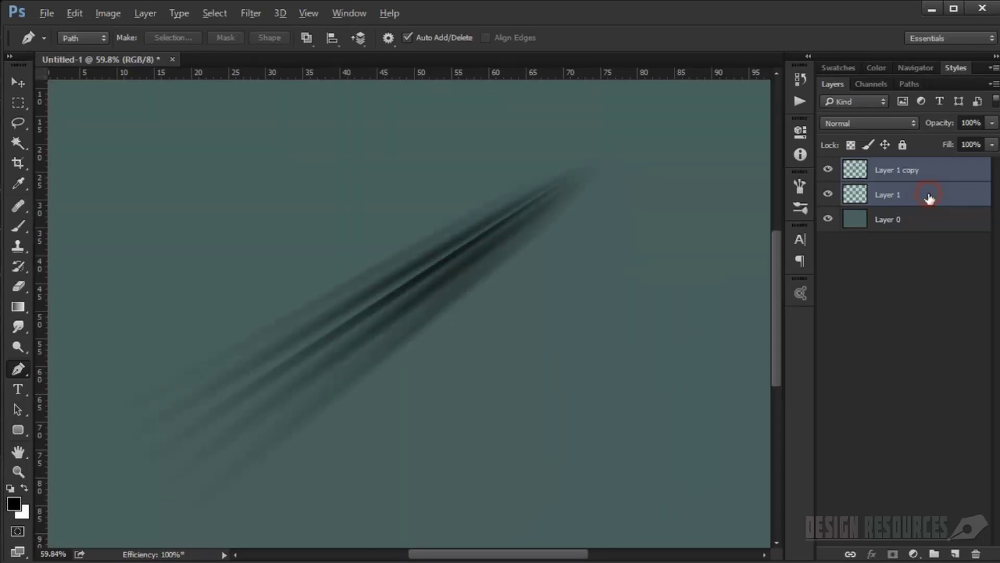
{"action": "key", "text": "ctrl+e"}
{"action": "scroll", "coordinate": [341, 290], "scroll_direction": "up", "scroll_amount": 3, "text": "alt"}
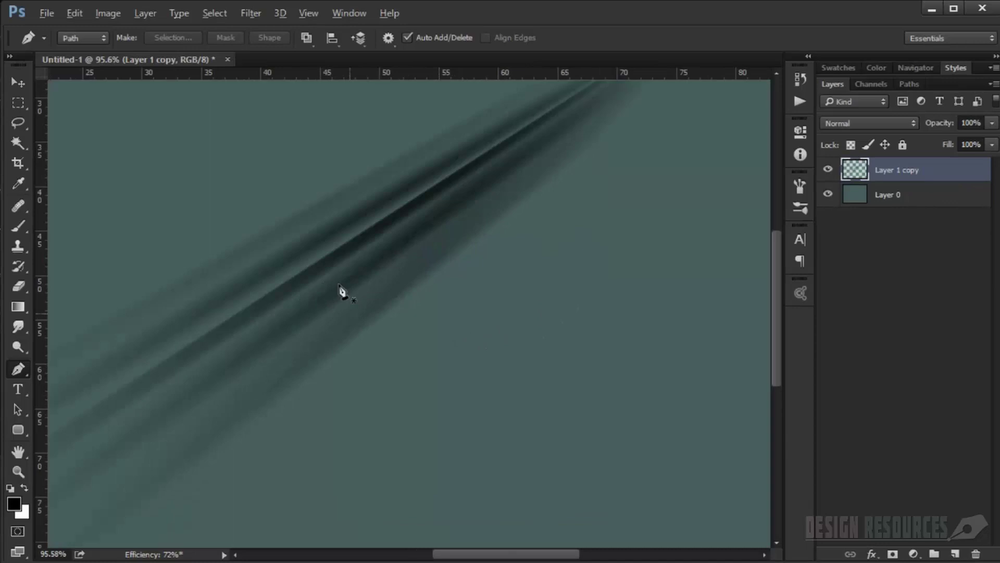
Soften the merged streak with a Spin Radial Blur at Amount 2.
{"action": "left_click", "coordinate": [250, 10]}
{"action": "mouse_move", "coordinate": [339, 174]}
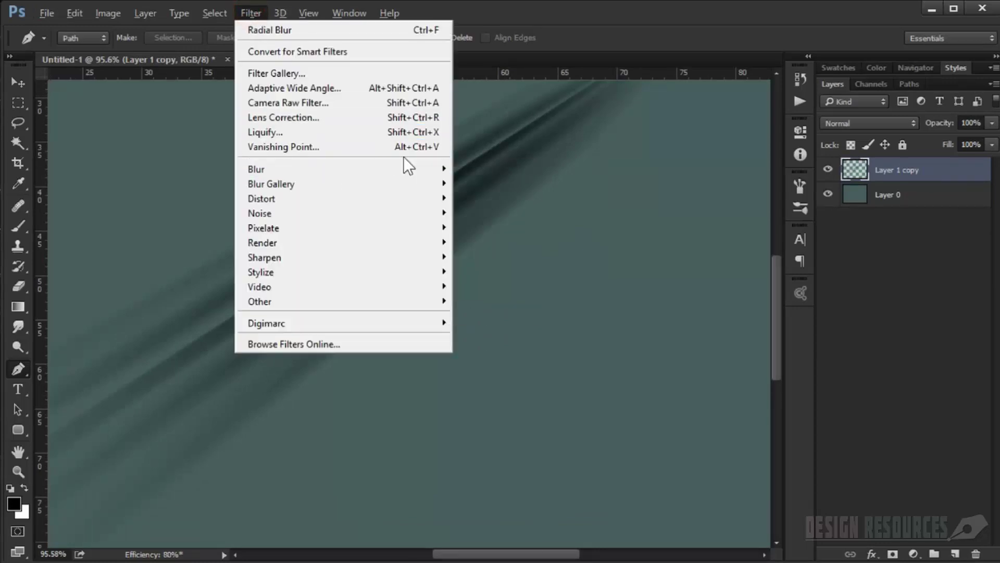
{"action": "left_click", "coordinate": [528, 269]}
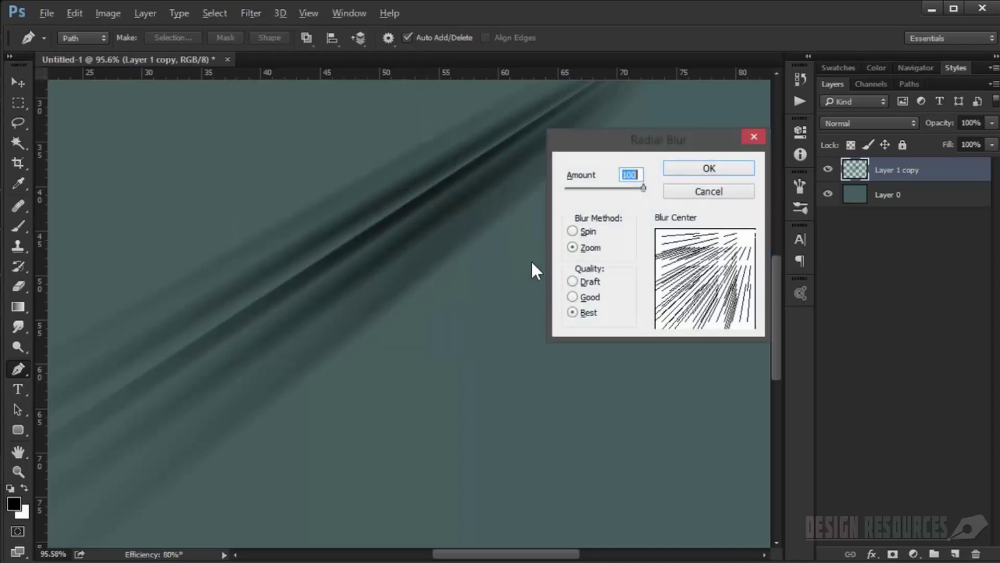
{"action": "left_click", "coordinate": [586, 232]}
{"action": "left_click_drag", "start_coordinate": [644, 188], "coordinate": [568, 189]}
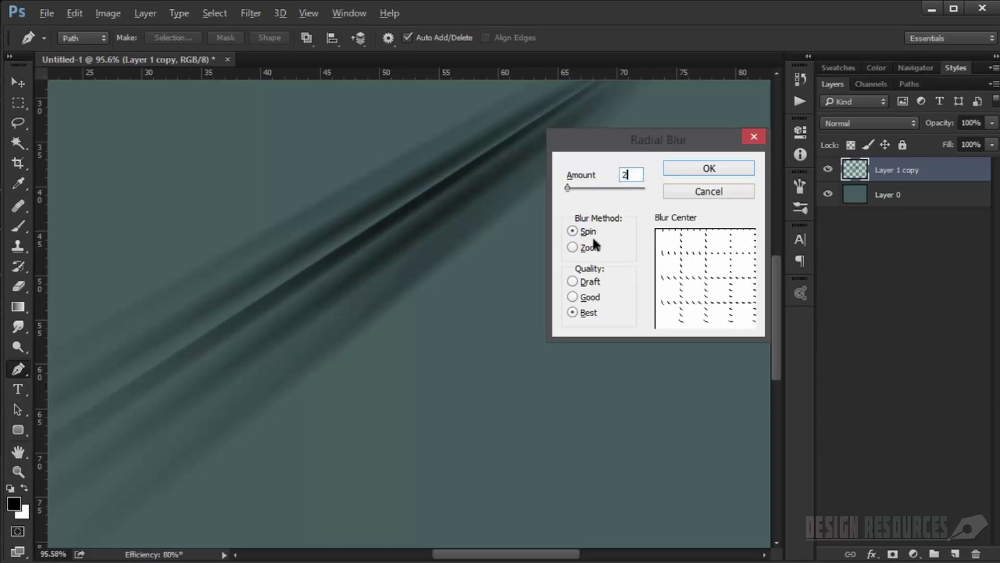
{"action": "type", "text": "2"}
{"action": "left_click", "coordinate": [723, 167]}
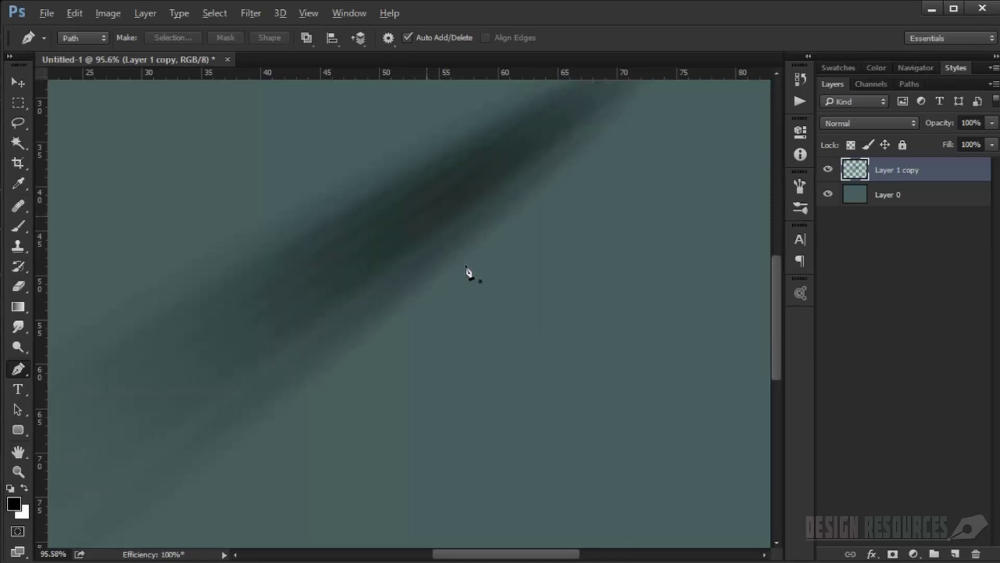
{"action": "scroll", "coordinate": [478, 268], "scroll_direction": "down", "scroll_amount": 5}
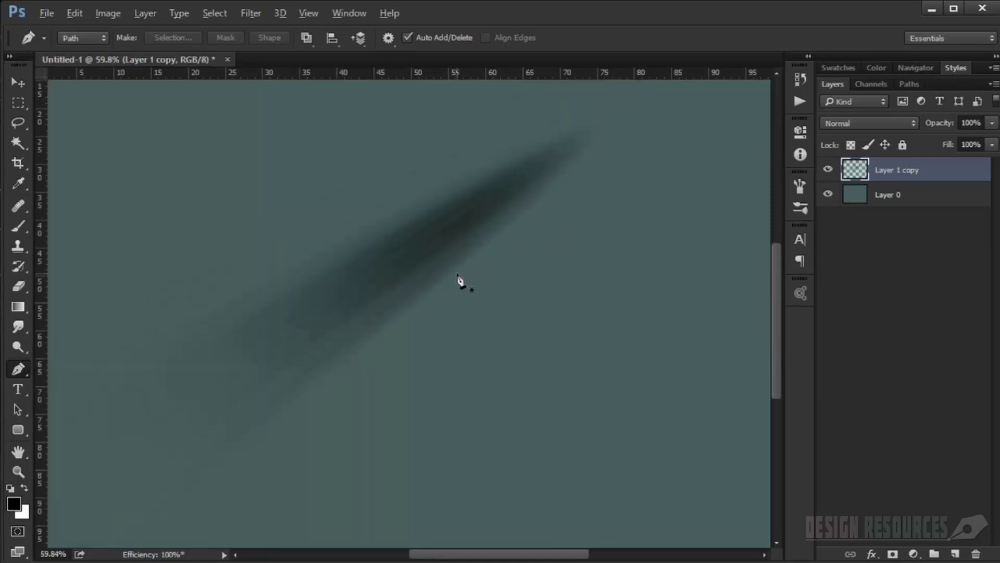
Convert Layer 1 copy to a smart object, open it, and merge a duplicated ray layer.
{"action": "key", "text": "alt"}
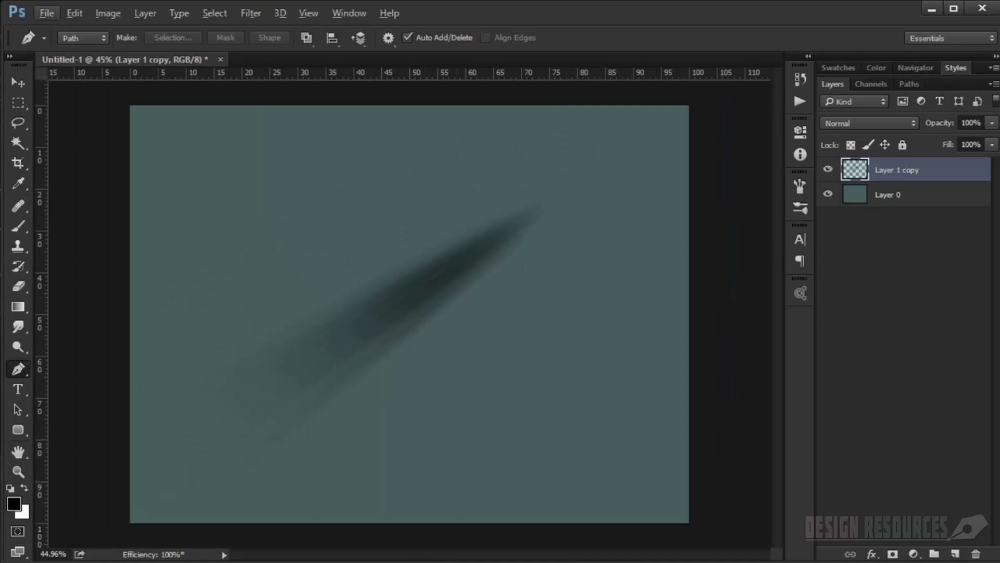
{"action": "right_click", "coordinate": [907, 172]}
{"action": "left_click", "coordinate": [654, 231]}
{"action": "double_click", "coordinate": [852, 168]}
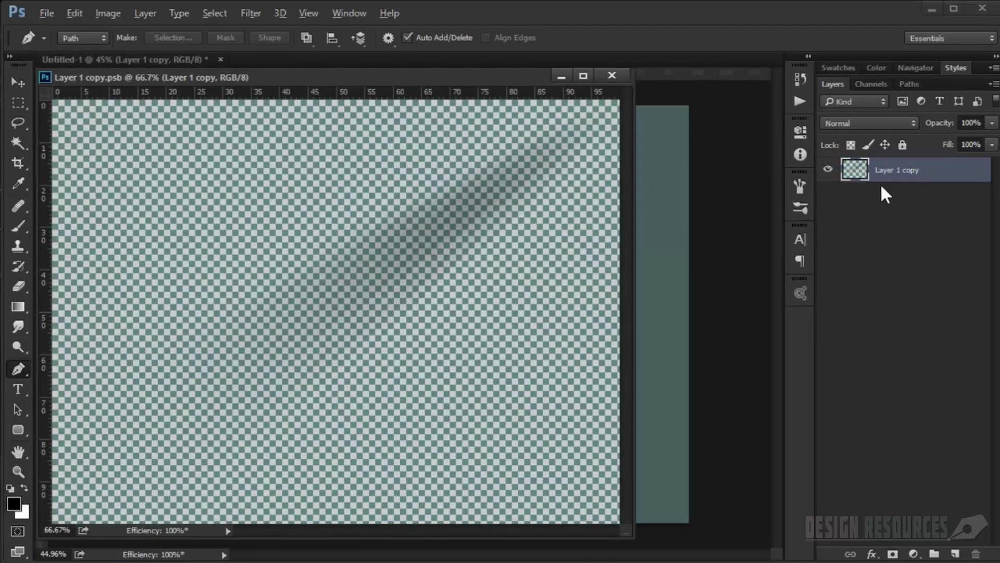
{"action": "key", "text": "ctrl+j"}
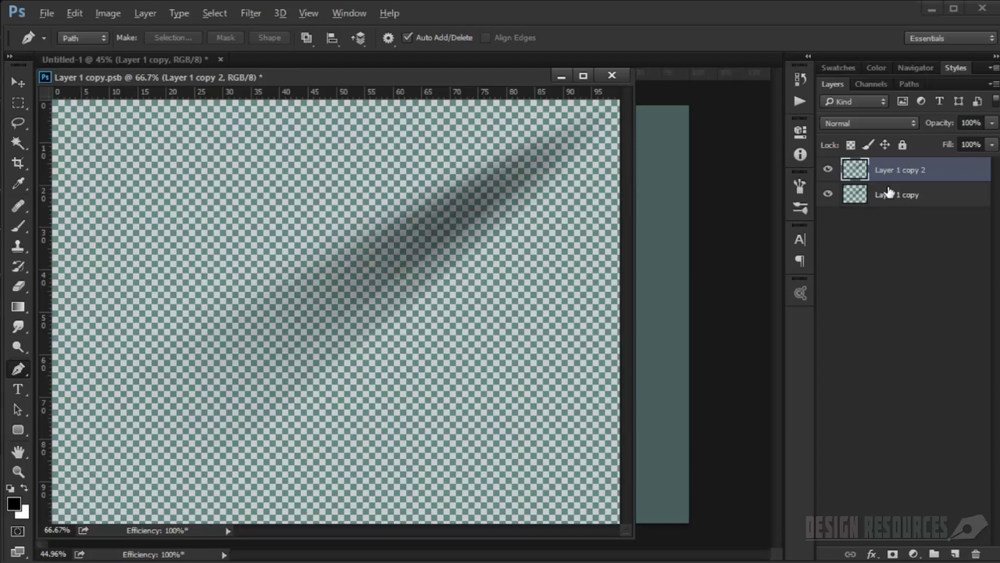
{"action": "left_click", "coordinate": [889, 192], "text": "shift"}
{"action": "key", "text": "ctrl+e"}
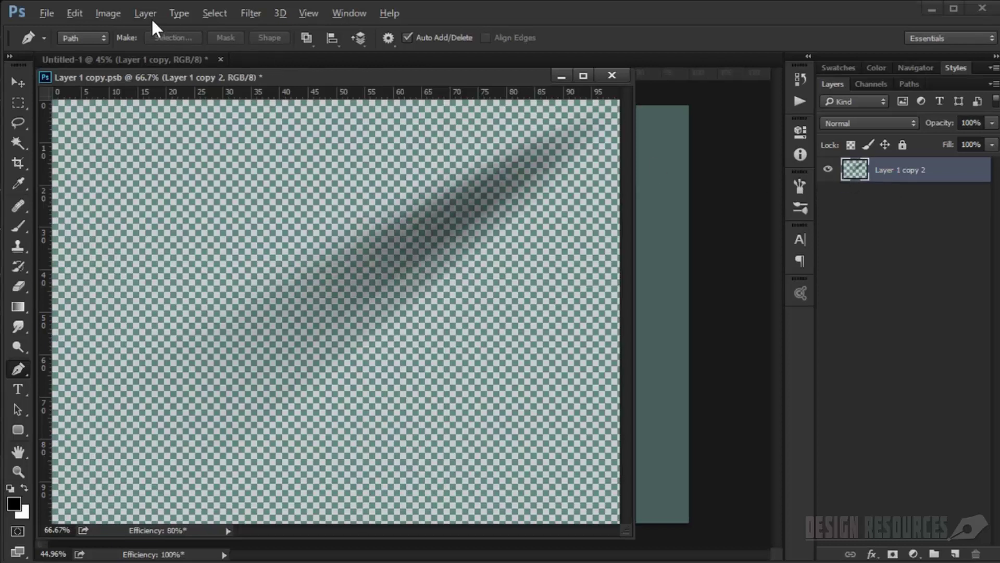
Define the darkened ray as brush preset Light2 and close the .psb without saving.
{"action": "left_click", "coordinate": [75, 13]}
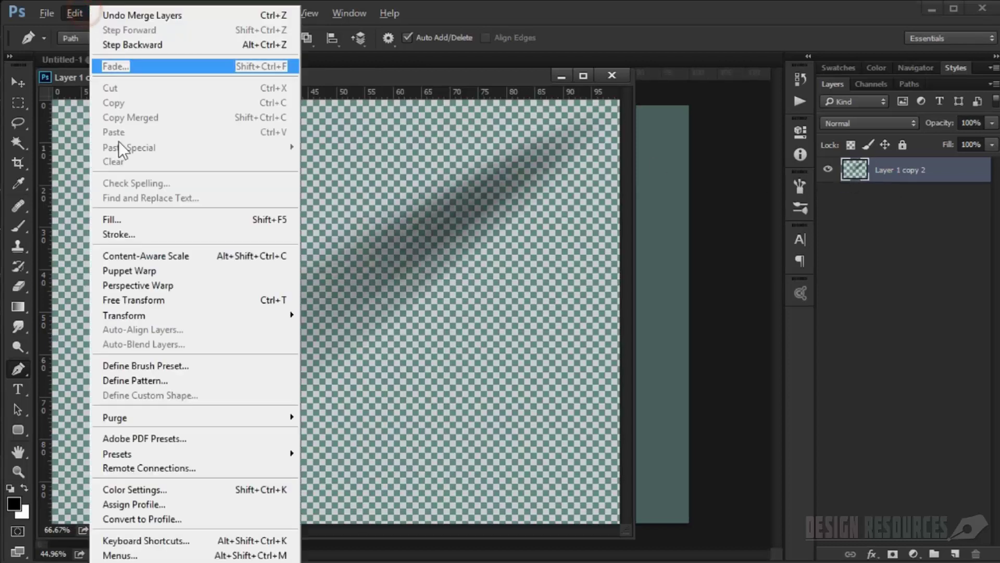
{"action": "left_click", "coordinate": [162, 363]}
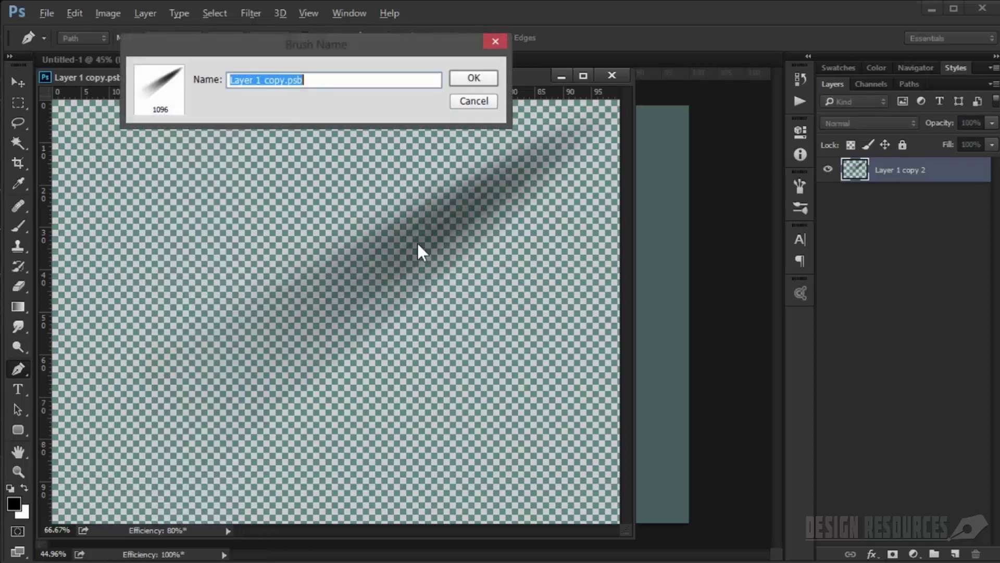
{"action": "type", "text": "Light2"}
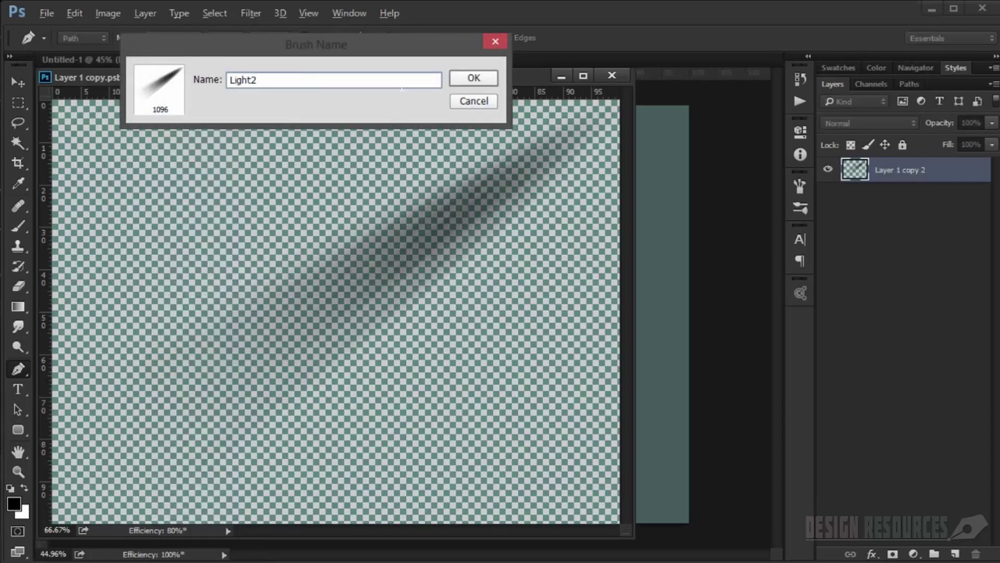
{"action": "left_click", "coordinate": [467, 78]}
{"action": "left_click", "coordinate": [605, 76]}
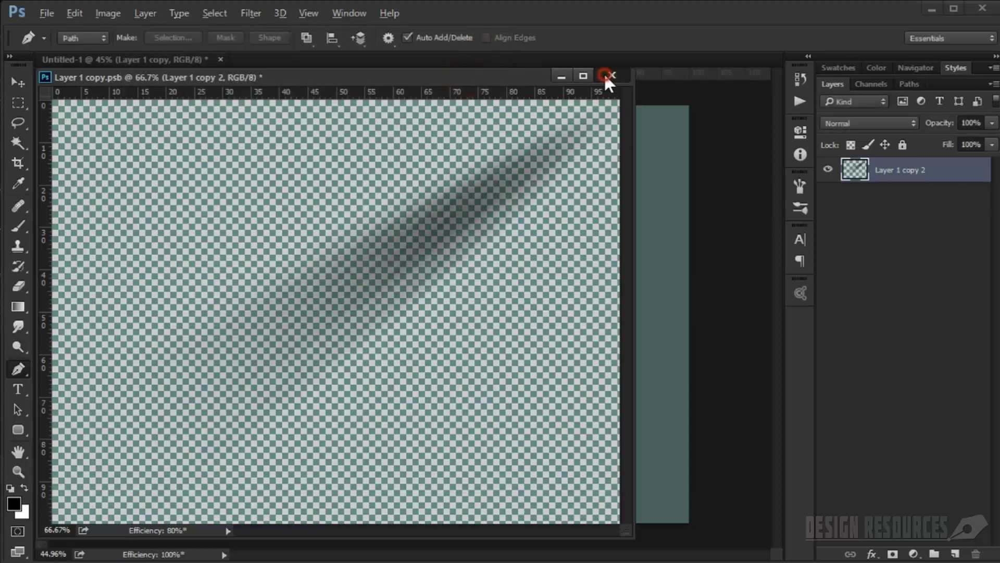
{"action": "left_click", "coordinate": [496, 232]}
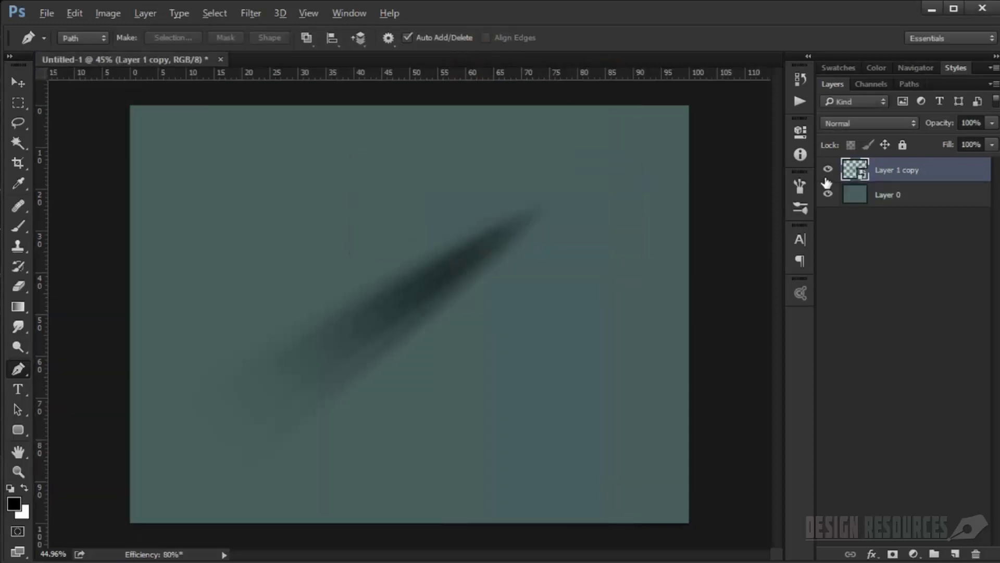
Hide Layer 1 copy, add a new empty layer, and set up the Brush tool with white.
{"action": "left_click", "coordinate": [828, 170]}
{"action": "left_click", "coordinate": [955, 554]}
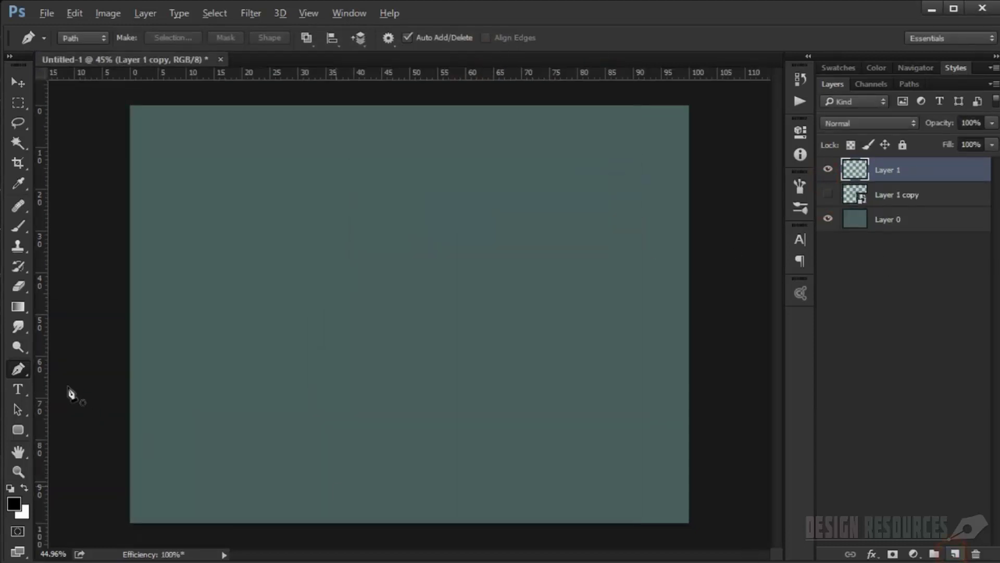
{"action": "left_click", "coordinate": [19, 226]}
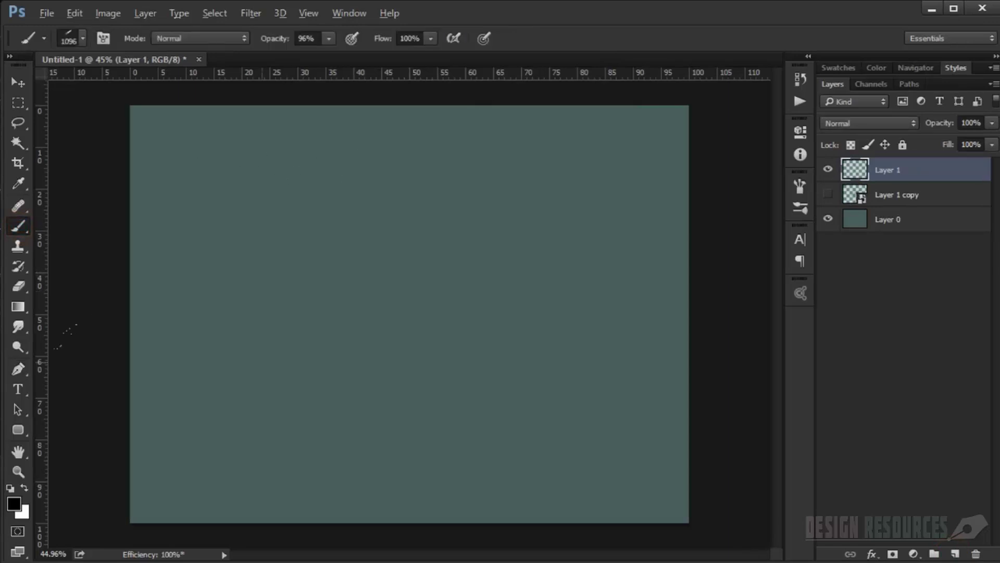
{"action": "left_click", "coordinate": [24, 487]}
Test-stamp beams at the default, 1941 px and 1621 px sizes, undoing each.
{"action": "left_click", "coordinate": [527, 226]}
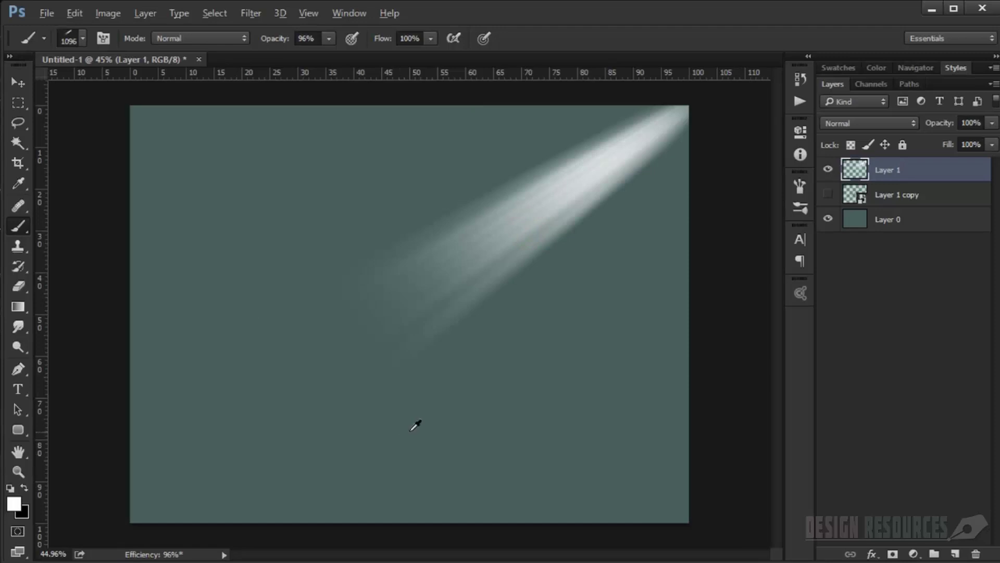
{"action": "key", "text": "ctrl+z"}
{"action": "mouse_move", "coordinate": [394, 361]}
{"action": "left_mouse_down"}
{"action": "mouse_move", "coordinate": [500, 409]}
{"action": "mouse_move", "coordinate": [537, 335]}
{"action": "left_mouse_up"}
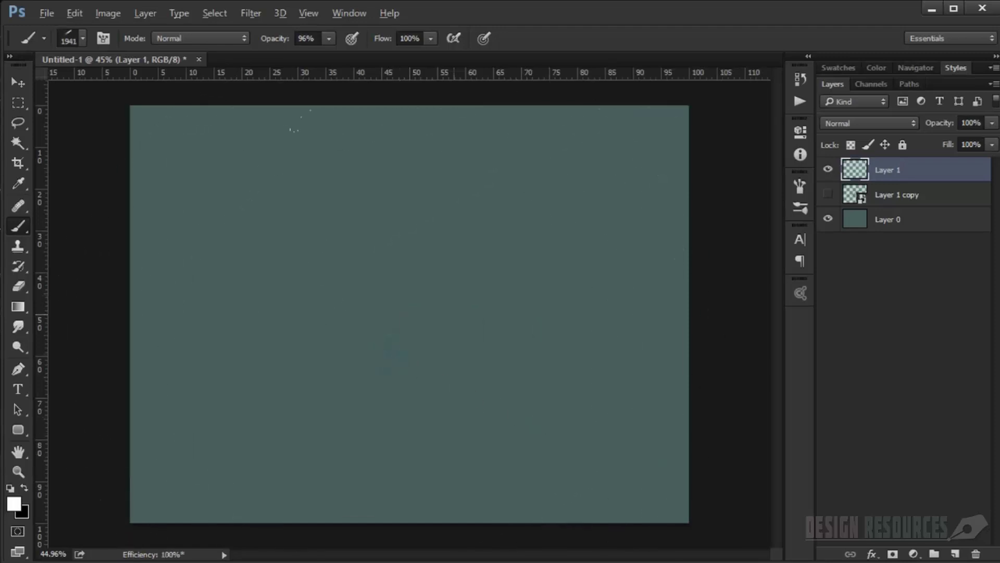
{"action": "left_click", "coordinate": [402, 321]}
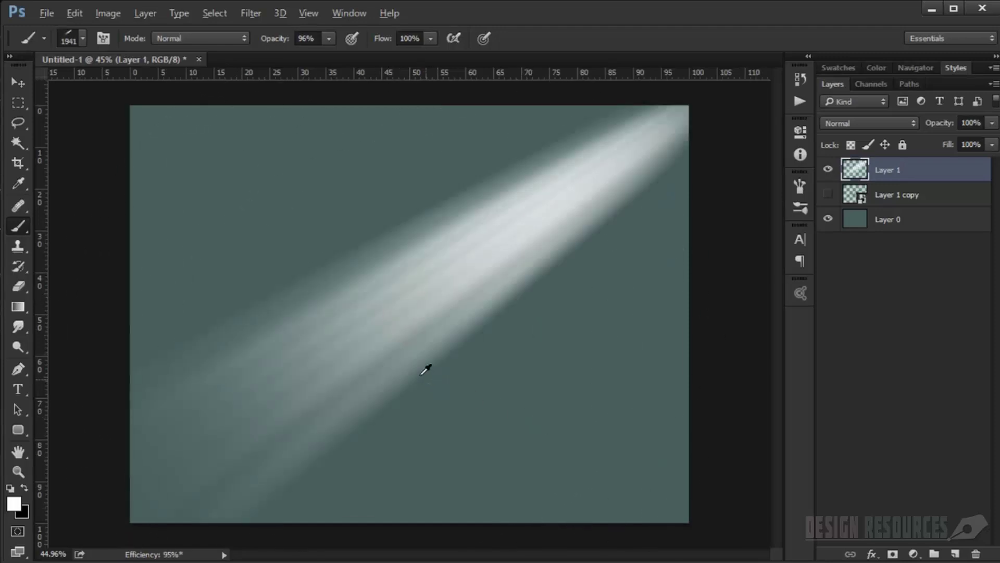
{"action": "key", "text": "ctrl+z"}
{"action": "left_click_drag", "start_coordinate": [419, 308], "coordinate": [362, 339]}
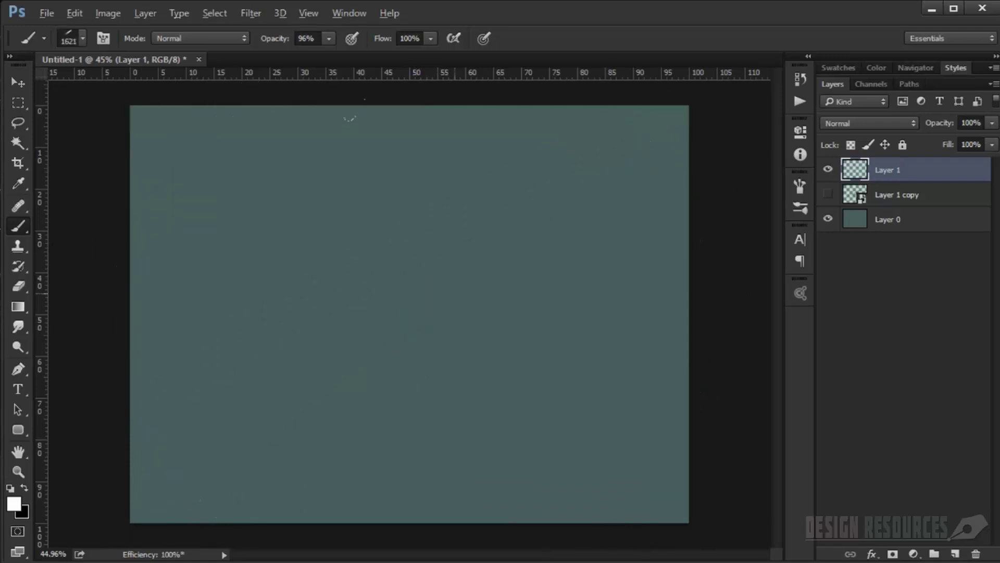
{"action": "left_click", "coordinate": [452, 279]}
{"action": "key", "text": "ctrl+minus"}
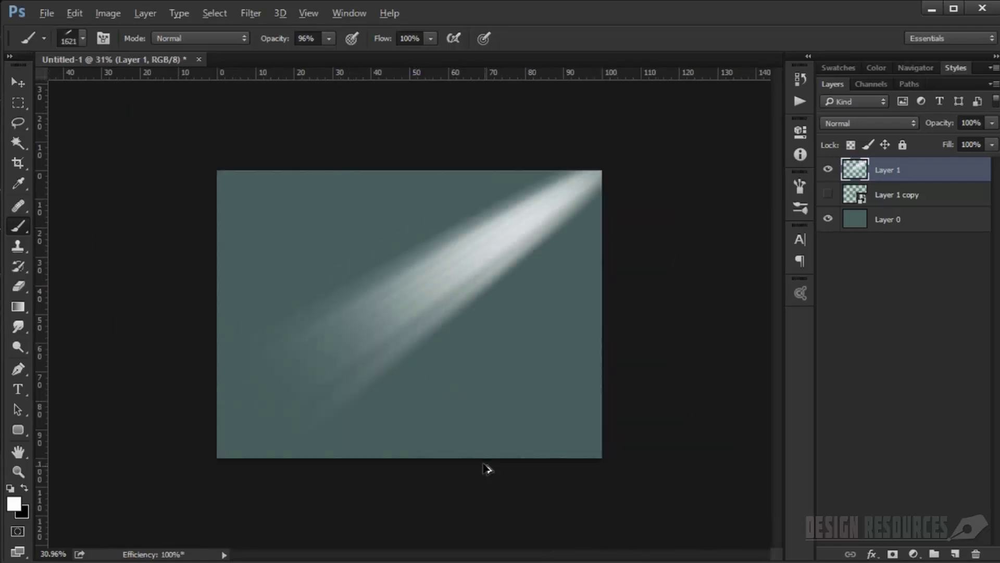
{"action": "key", "text": "ctrl+z"}
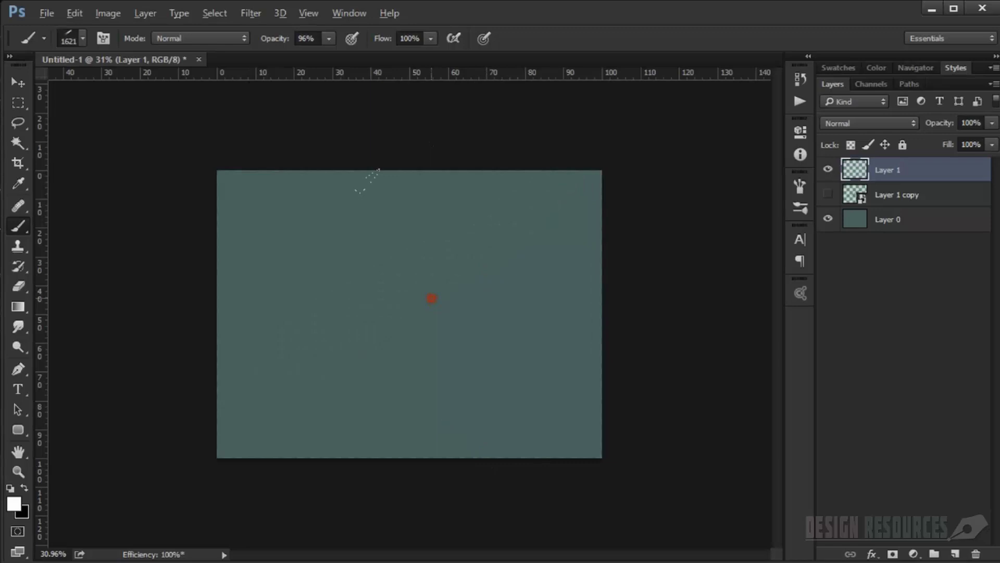
Re-test the beam zoomed out, then try it at 2408 px, undoing each stamp.
{"action": "left_click", "coordinate": [432, 298]}
{"action": "key", "text": "ctrl+plus"}
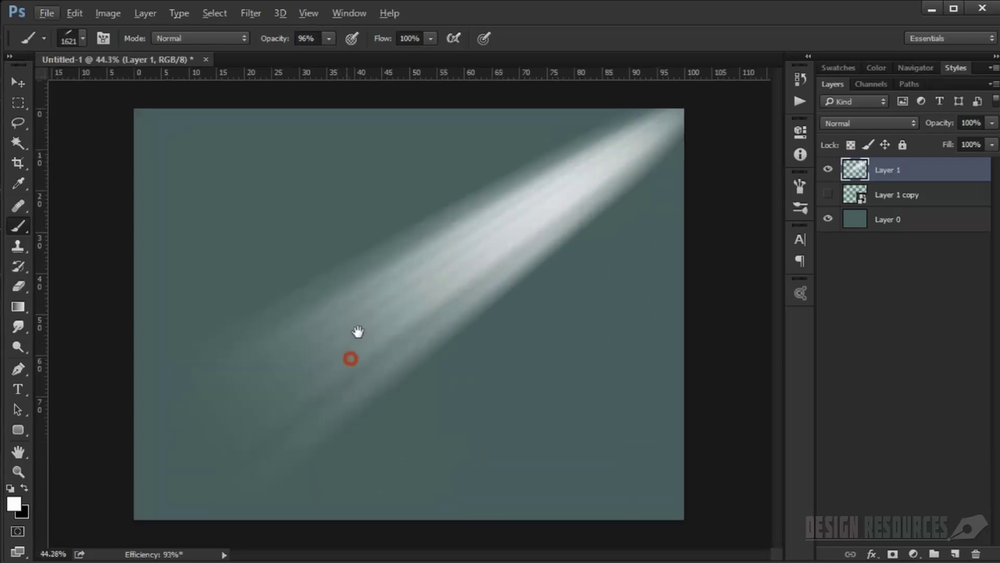
{"action": "key", "text": "ctrl+minus"}
{"action": "key", "text": "ctrl+z"}
{"action": "mouse_move", "coordinate": [363, 337]}
{"action": "left_mouse_down"}
{"action": "mouse_move", "coordinate": [328, 350]}
{"action": "mouse_move", "coordinate": [415, 369]}
{"action": "mouse_move", "coordinate": [367, 335]}
{"action": "mouse_move", "coordinate": [366, 345]}
{"action": "left_mouse_up"}
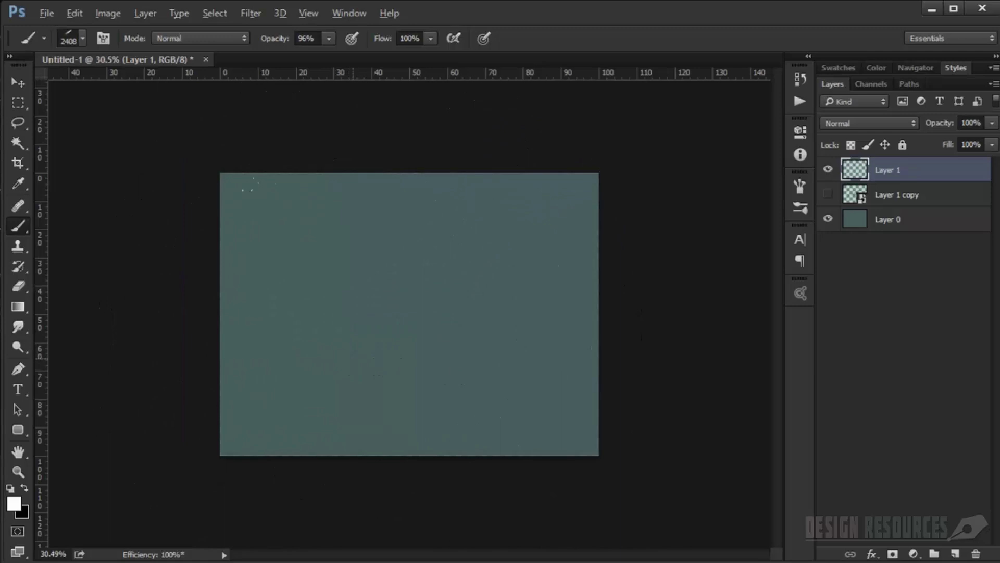
{"action": "left_click", "coordinate": [353, 358]}
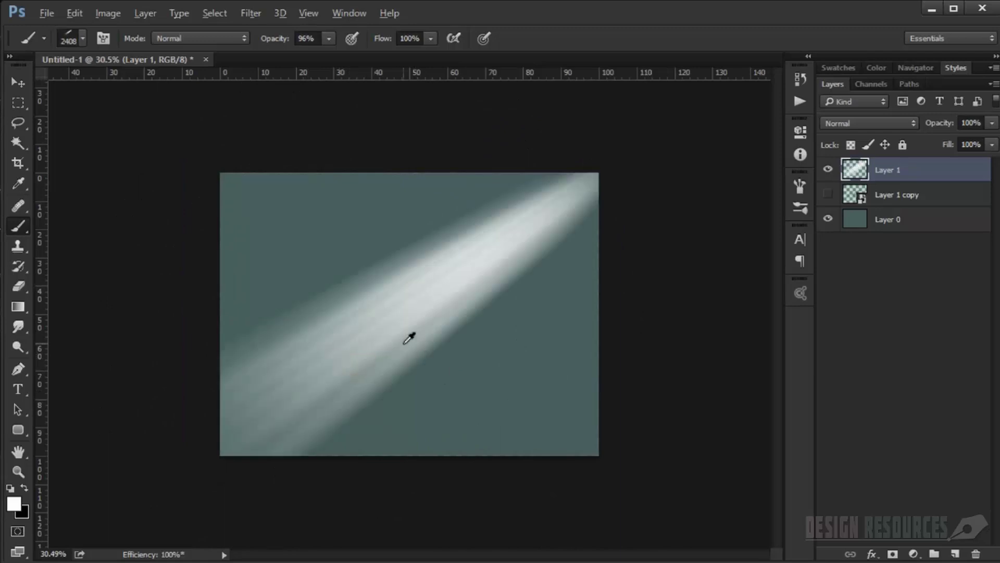
{"action": "key", "text": "ctrl+z"}
{"action": "scroll", "coordinate": [421, 323], "scroll_direction": "down", "scroll_amount": 2}
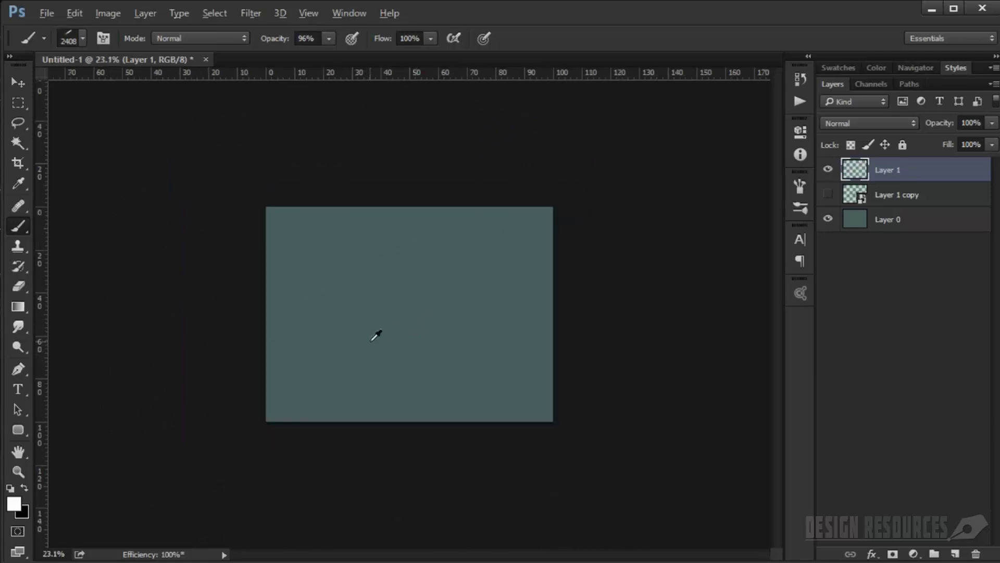
{"action": "left_click", "coordinate": [70, 12]}
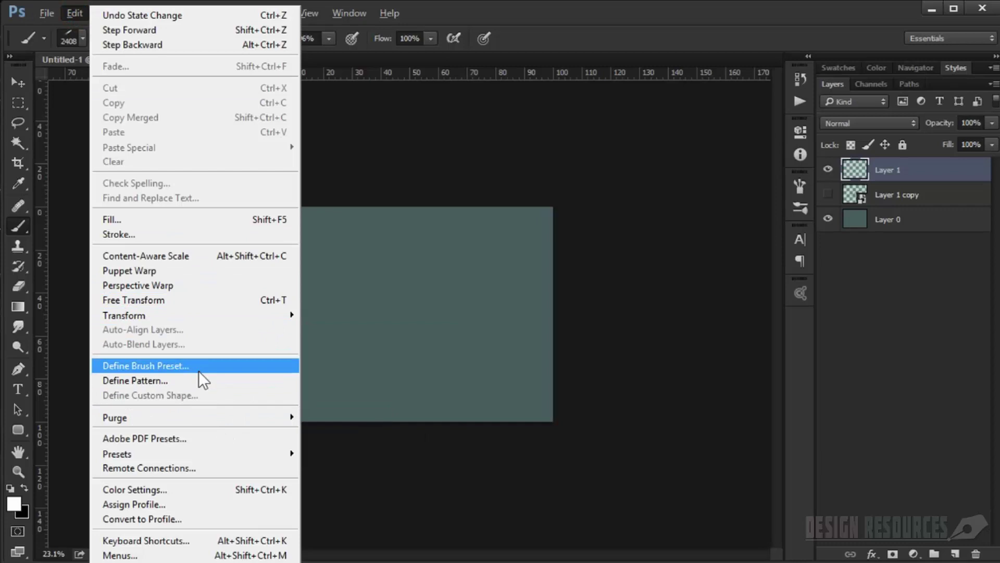
{"action": "mouse_move", "coordinate": [207, 456]}
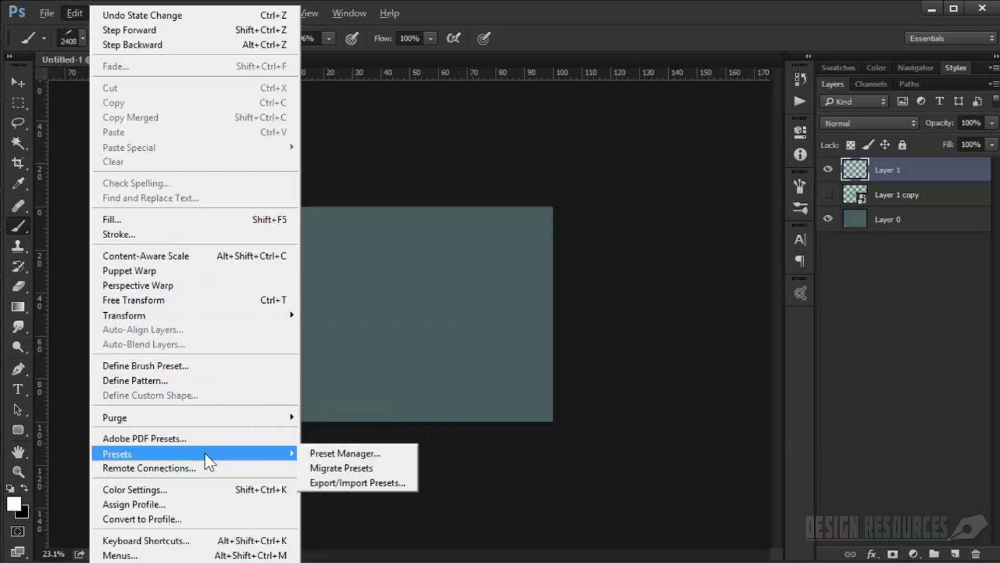
{"action": "left_click", "coordinate": [336, 452]}
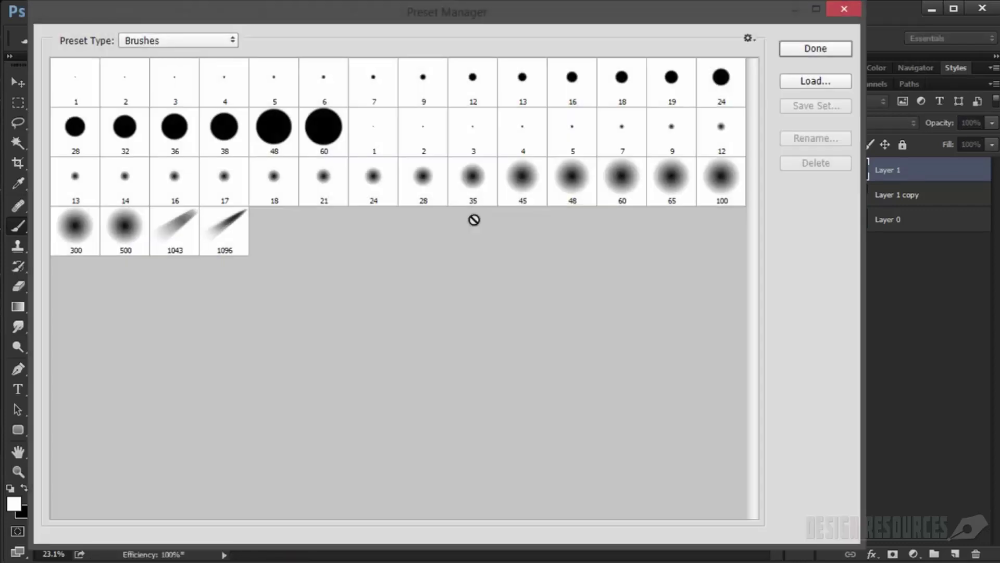
{"action": "left_click", "coordinate": [230, 245]}
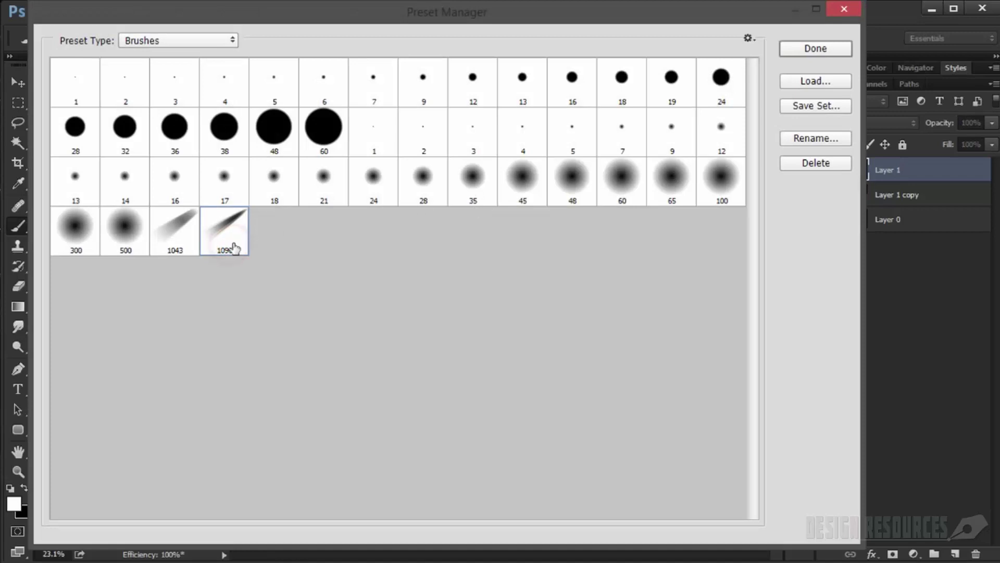
{"action": "left_click", "coordinate": [186, 232], "text": "shift"}
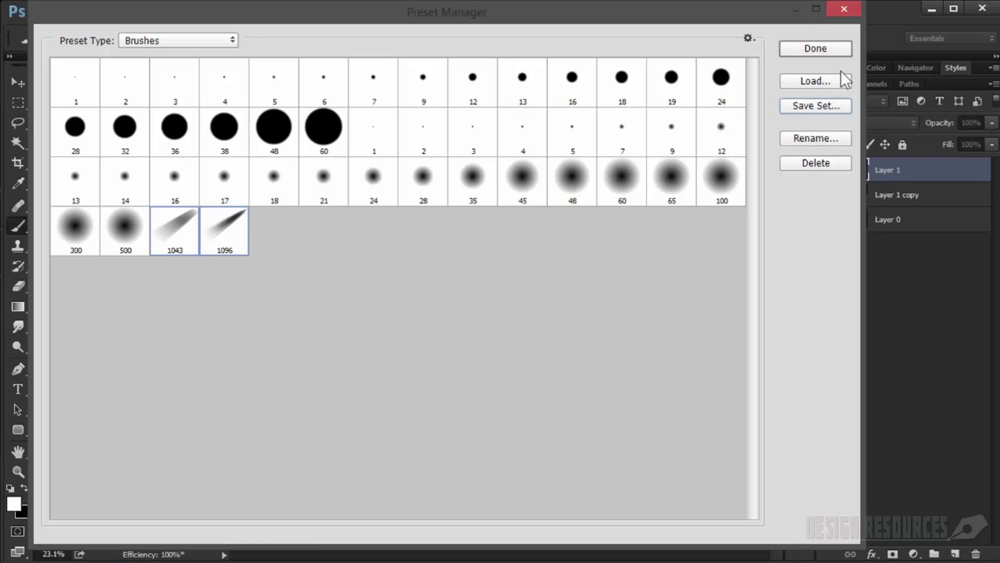
{"action": "left_click", "coordinate": [833, 46]}
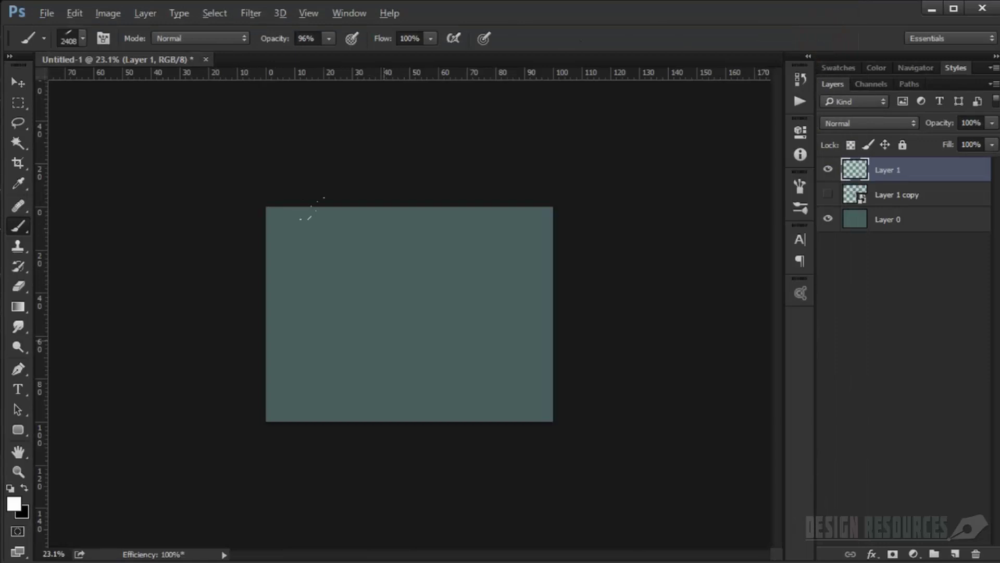
Shrink the brush to 2098 px and stamp a white beam diagonally from the top-right corner.
{"action": "scroll", "coordinate": [384, 330], "scroll_direction": "up", "scroll_amount": 3}
{"action": "left_click_drag", "start_coordinate": [366, 339], "coordinate": [319, 357]}
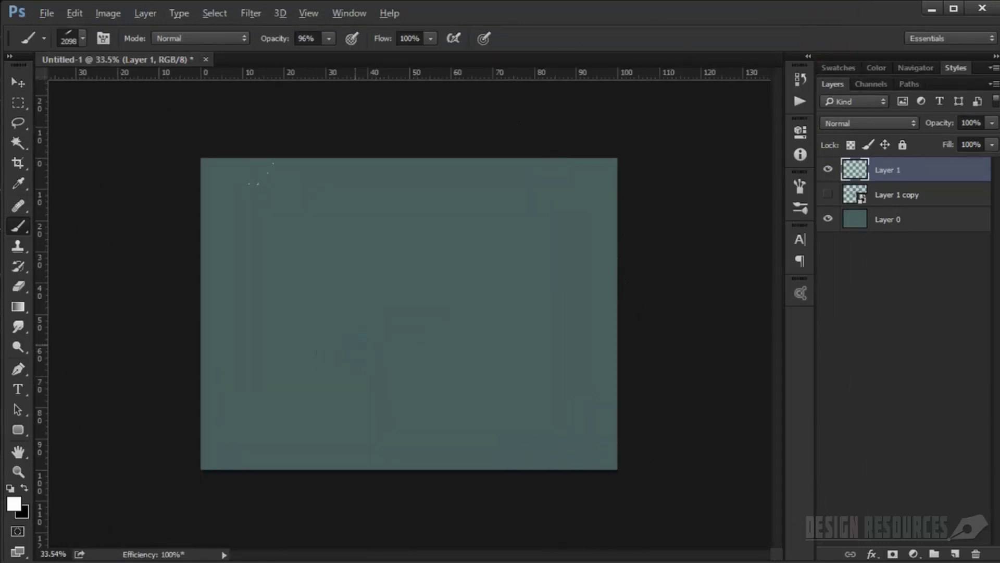
{"action": "left_click", "coordinate": [355, 345]}
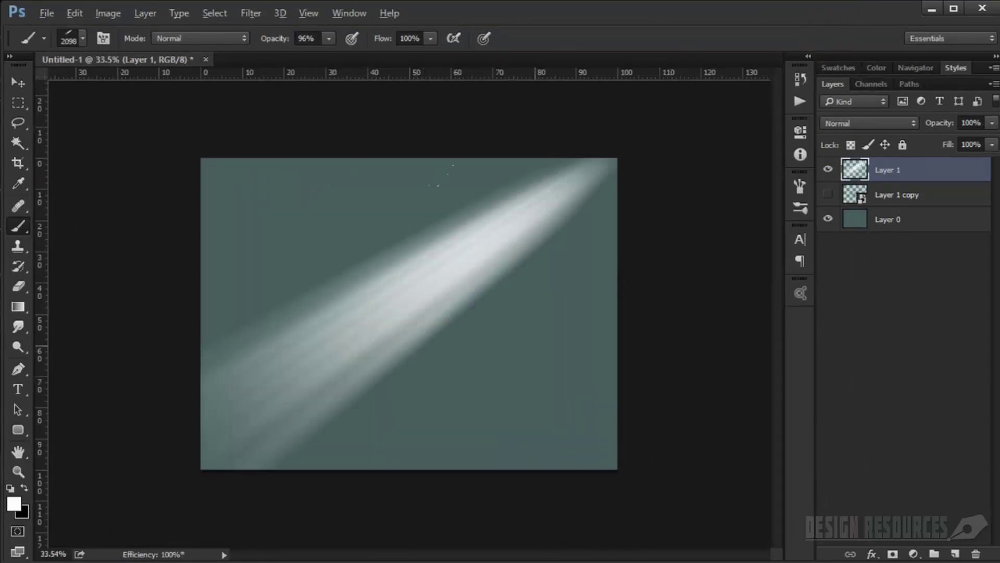